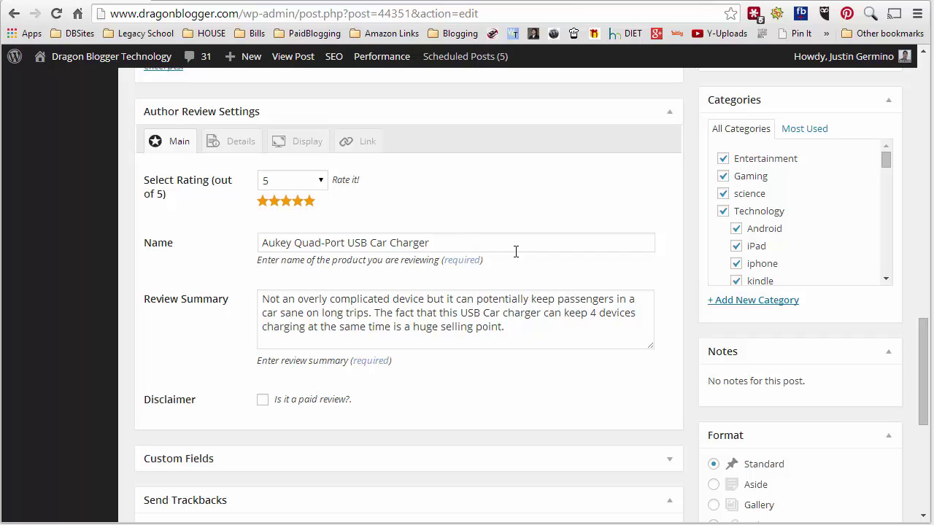
left_click(295, 183)
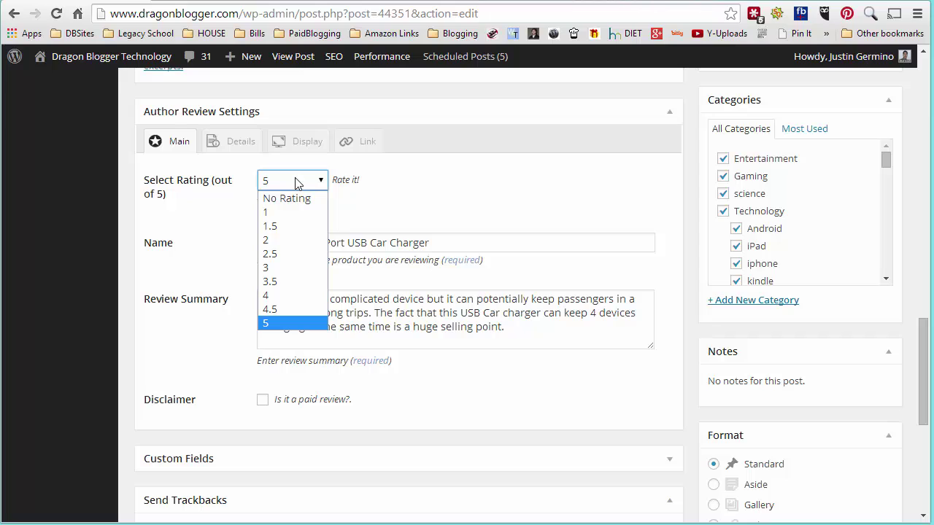
left_click(268, 323)
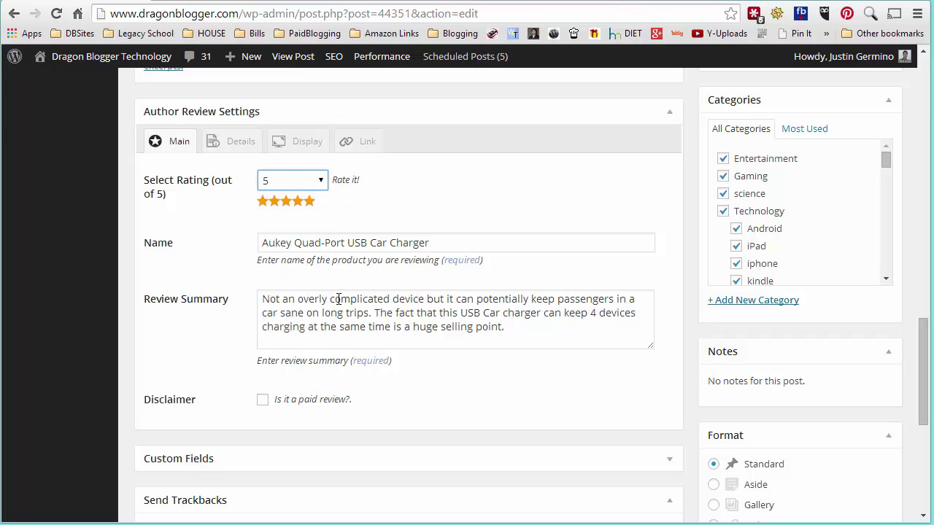
left_click_drag(432, 246, 253, 244)
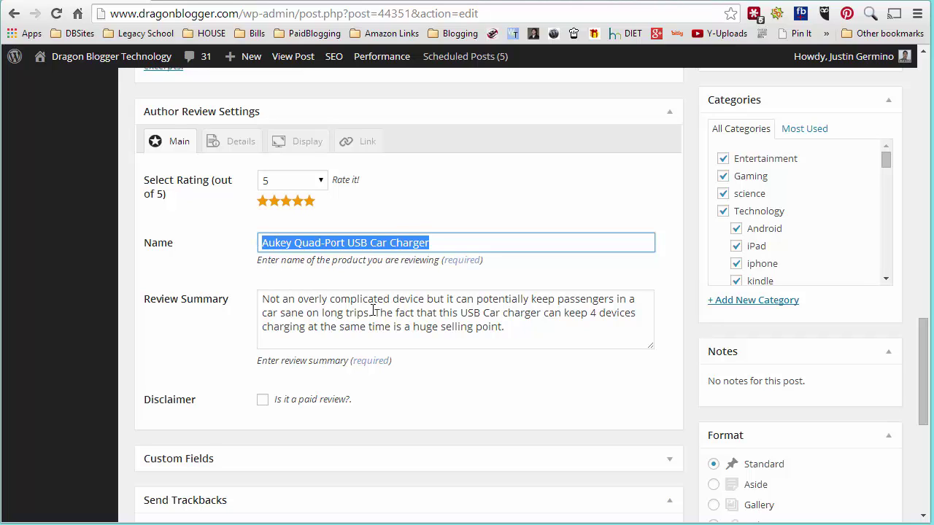
left_click(340, 328)
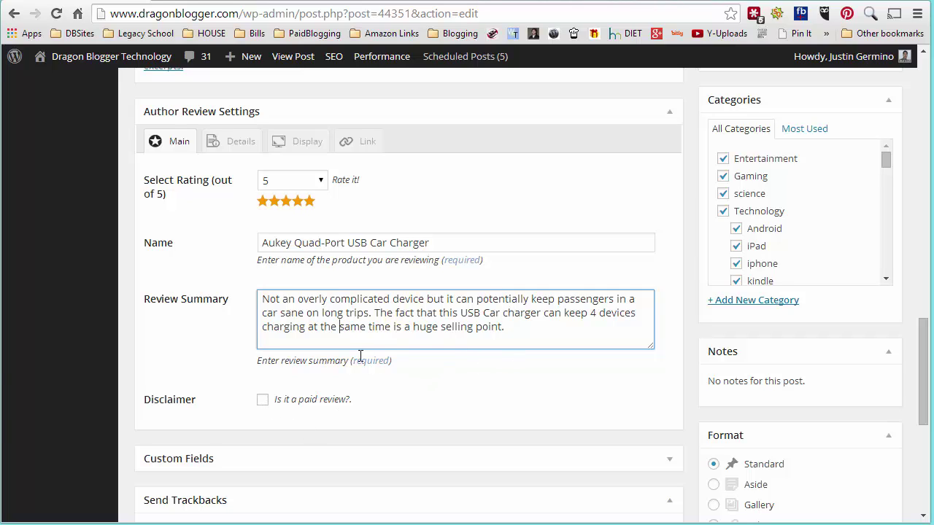
Step: In the review Details, change the product type to USB Car Charger and the author name to Aukey
left_click(240, 145)
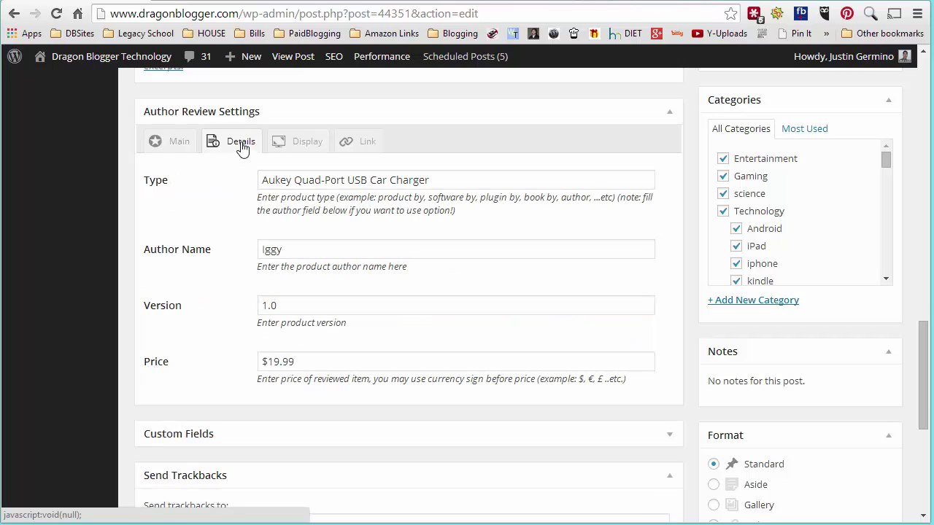
left_click(450, 180)
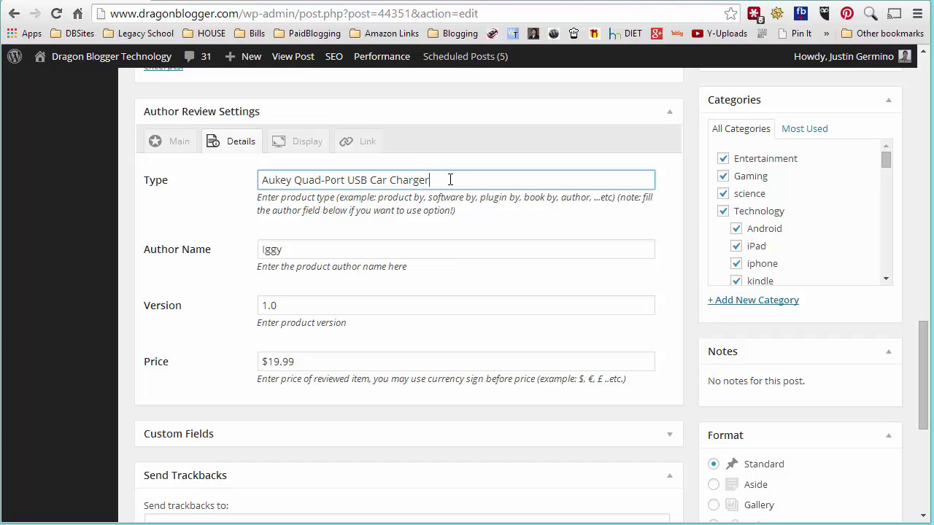
left_click_drag(348, 181, 74, 172)
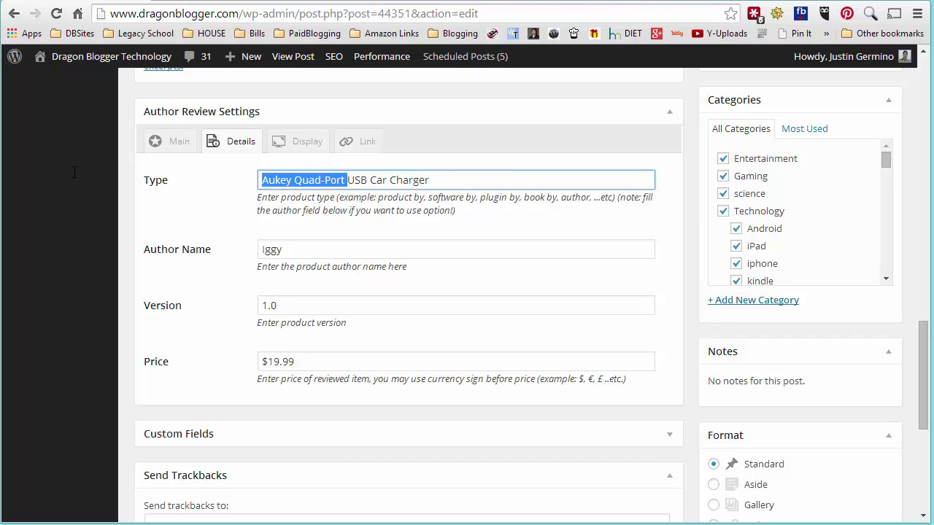
key("BackSpace")
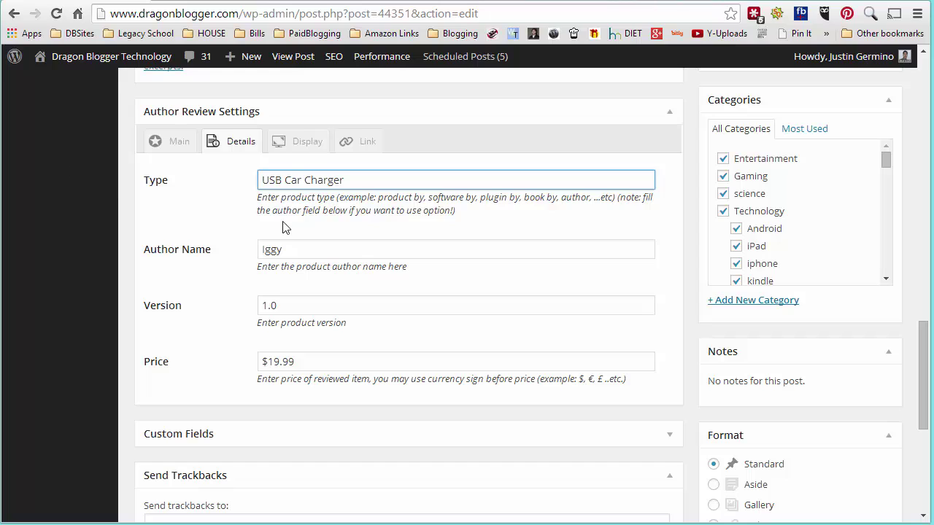
left_click_drag(298, 249, 183, 248)
key("BackSpace")
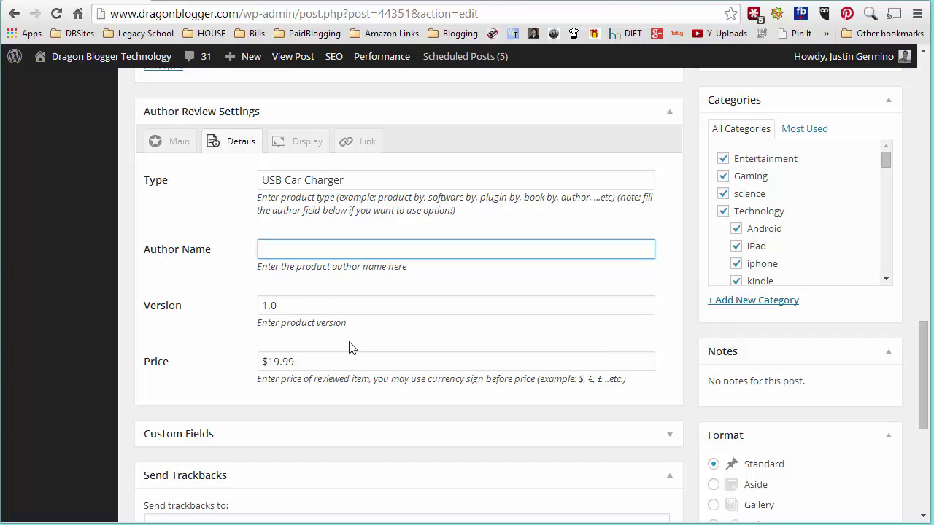
type("Aukey")
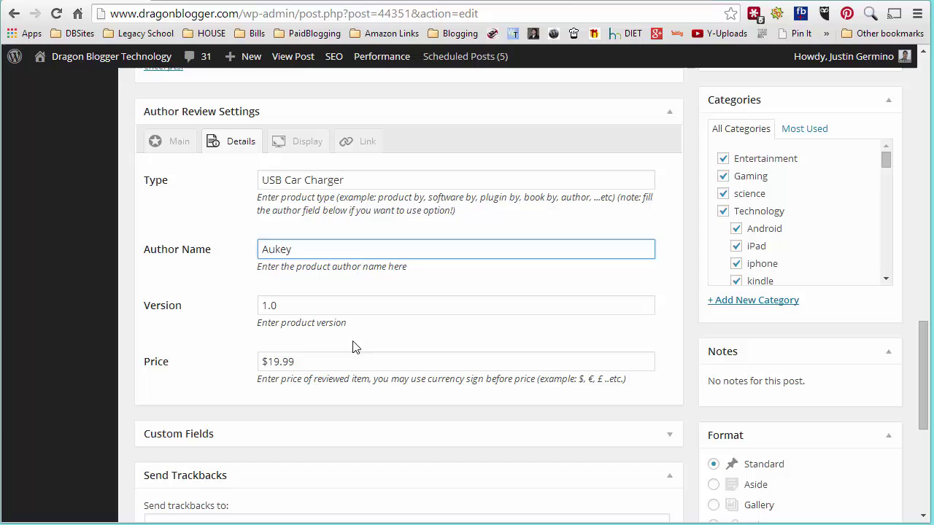
Step: Clear the version number and set the price to '$19.99 on Amazon'
key("Tab")
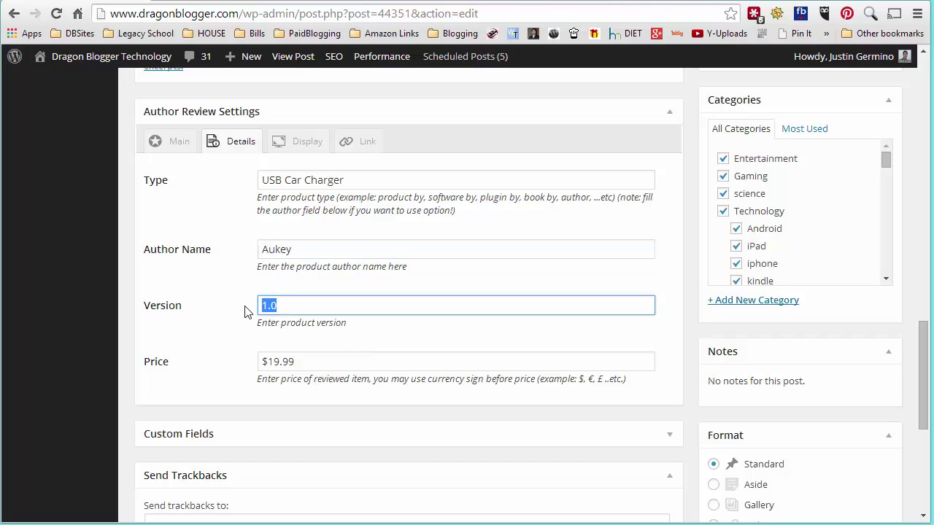
key("BackSpace")
left_click(343, 363)
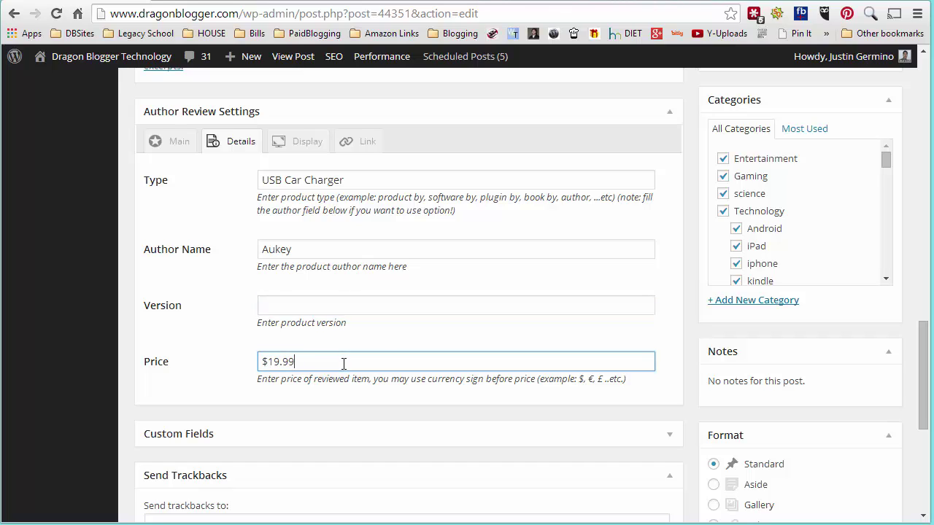
key("Down")
key("Down")
key("Down")
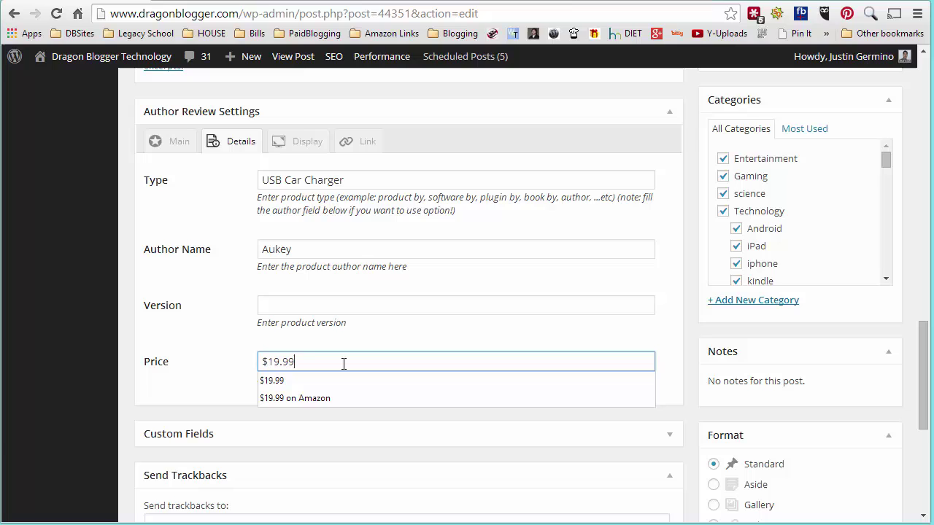
key("Tab")
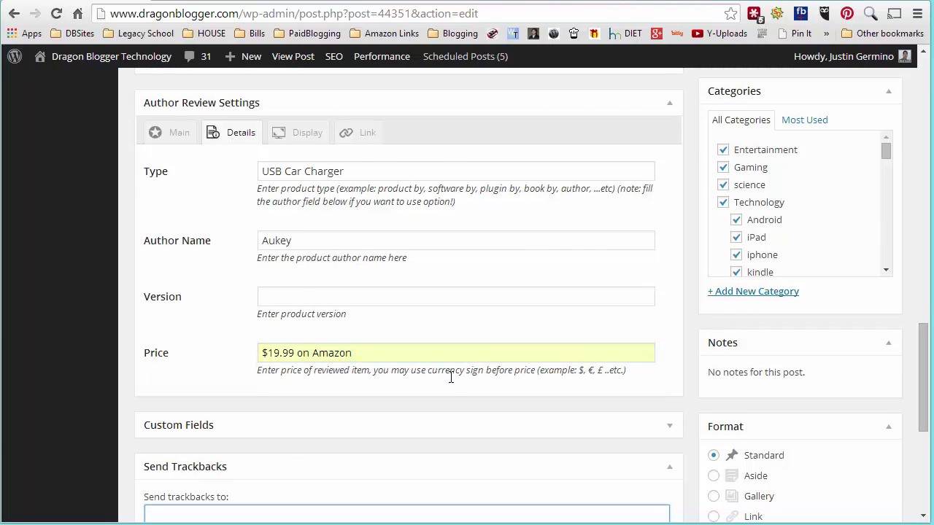
scroll(448, 376, "up", 1)
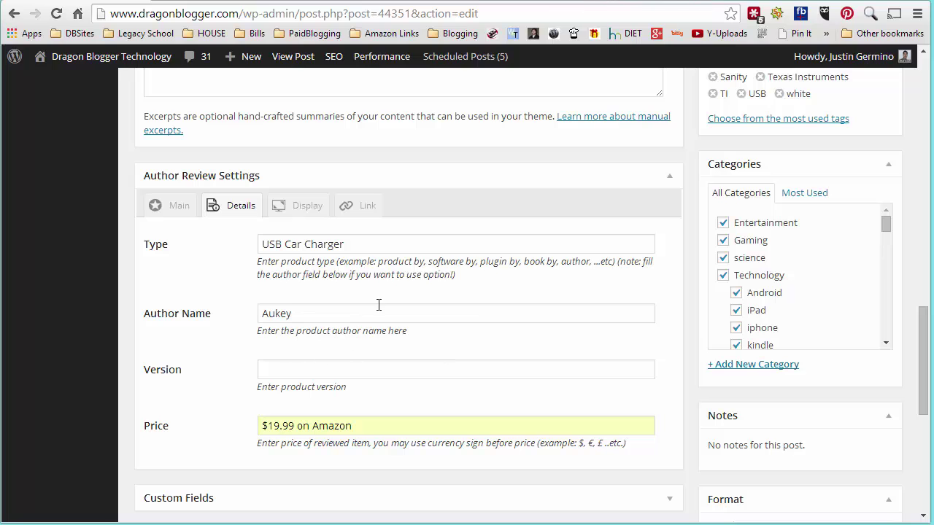
Step: Show the review's Display options down to Upload Image, then switch to reviewed-mobilelite.pdn in Paint.NET
left_click(306, 210)
scroll(410, 262, "down", 1)
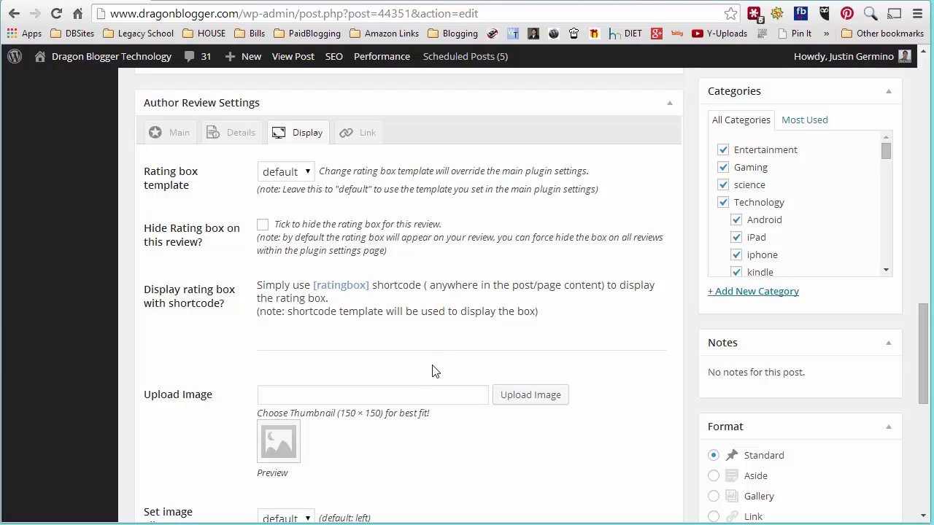
key("alt+Tab")
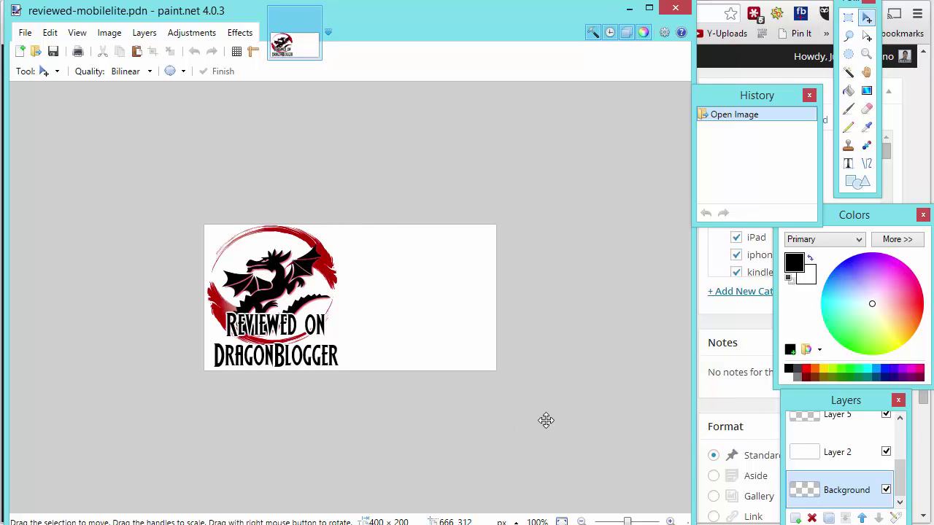
Step: Select Layer 5 in the Layers panel of reviewed-mobilelite.pdn
scroll(837, 469, "up", 2)
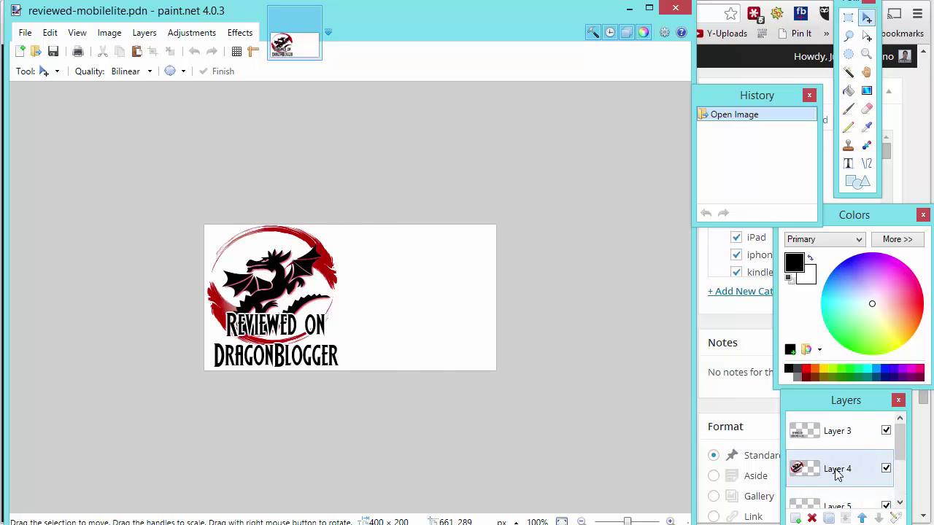
scroll(837, 460, "down", 3)
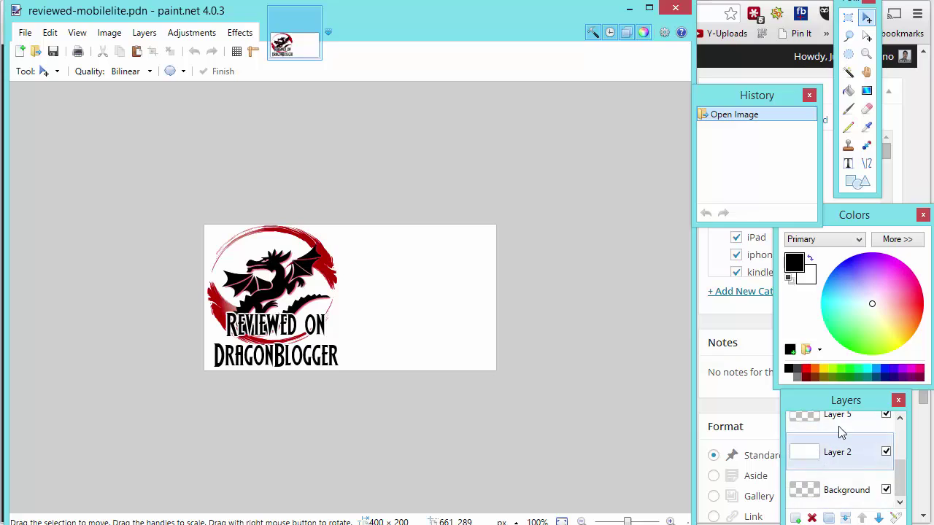
left_click(839, 429)
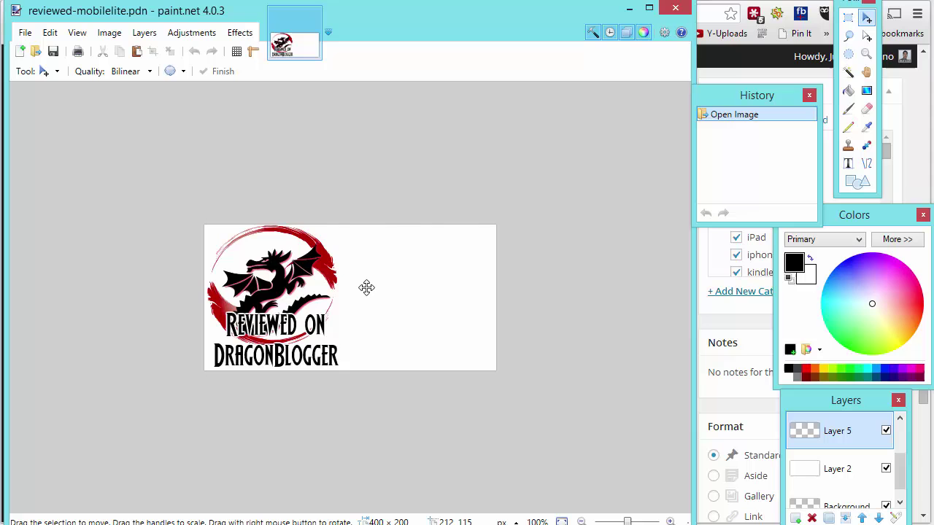
Step: Screenshot the Aukey charger's product photo on the Amazon page and return to Paint.NET
left_click(601, 1)
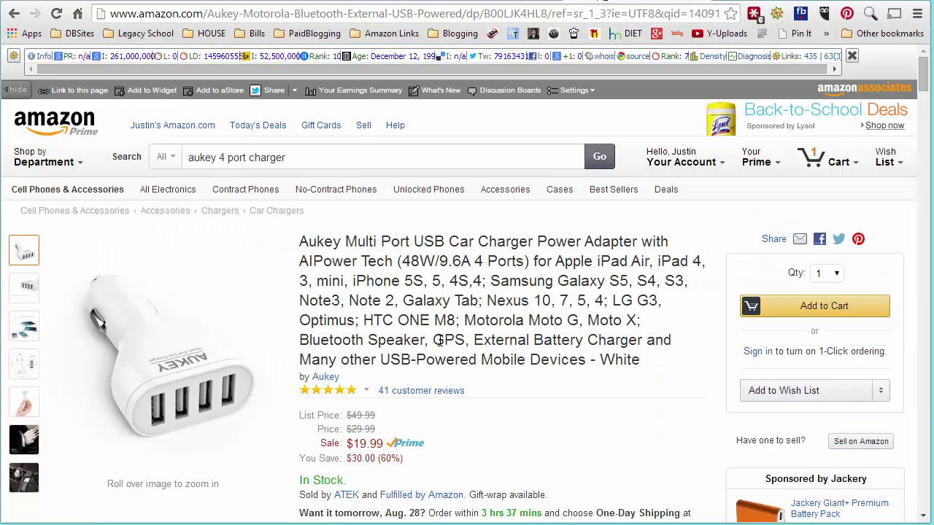
key("Print")
left_click_drag(61, 249, 277, 451)
left_click(223, 464)
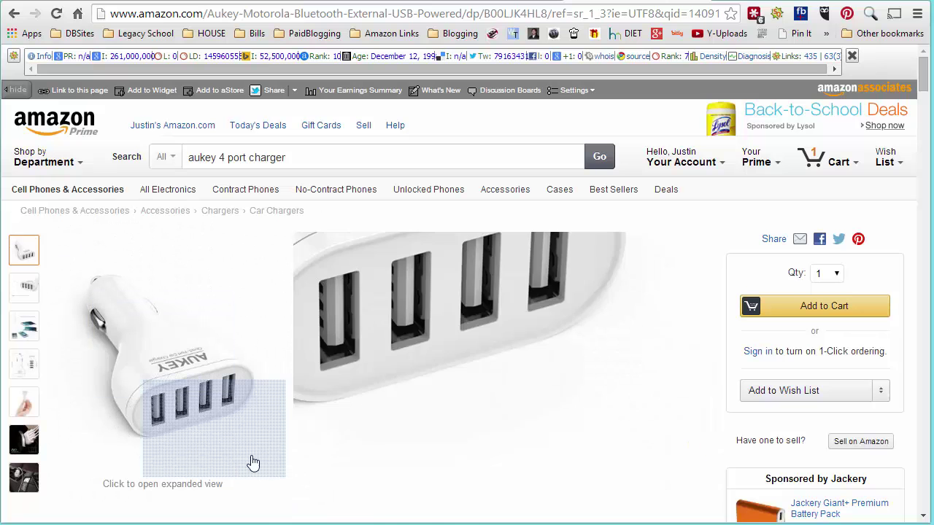
key("alt+Tab")
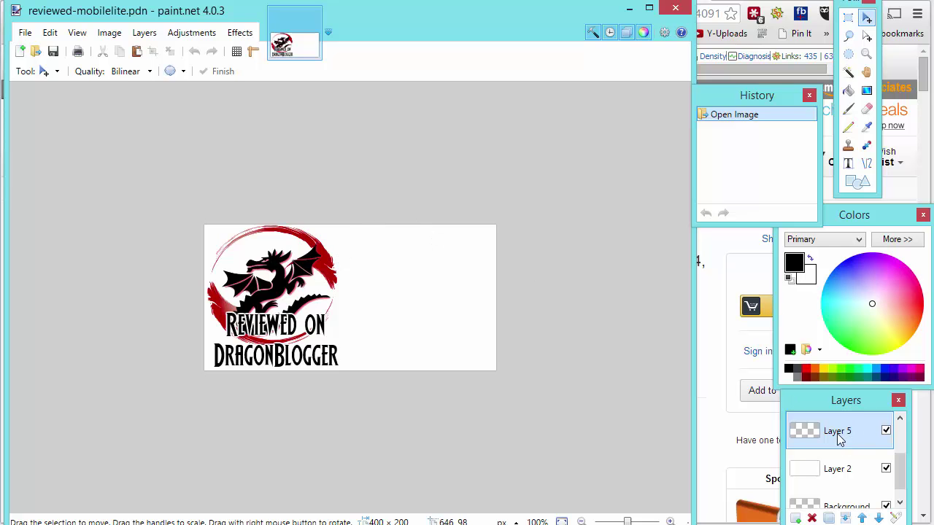
Step: Paste the charger photo, shrink it to 254x238 and place it beside the DragonBlogger logo
key("ctrl+v")
left_click(314, 393)
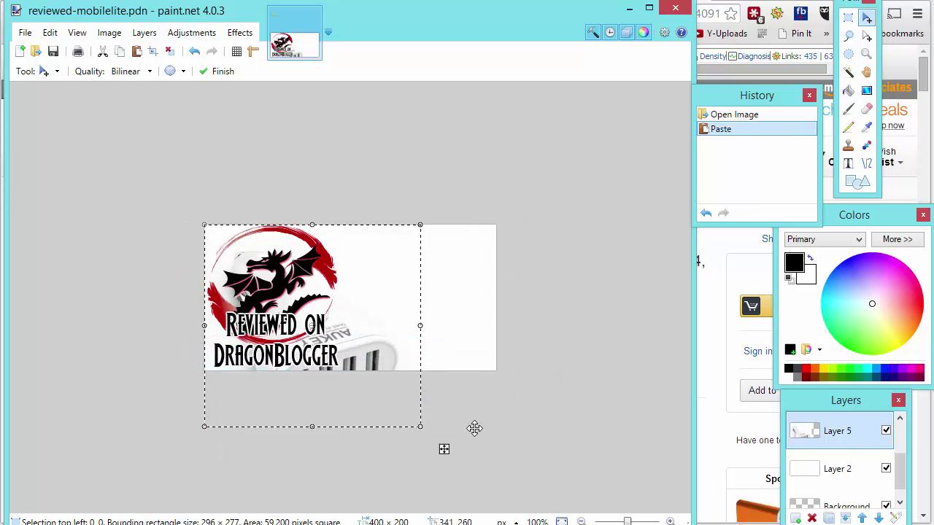
left_click_drag(355, 372, 451, 370)
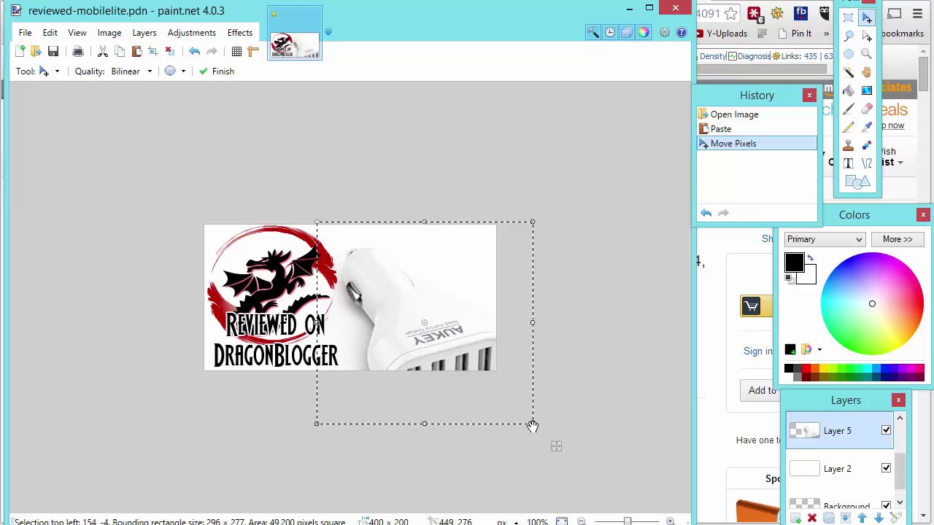
left_click_drag(531, 425, 502, 387)
left_click_drag(432, 350, 443, 366)
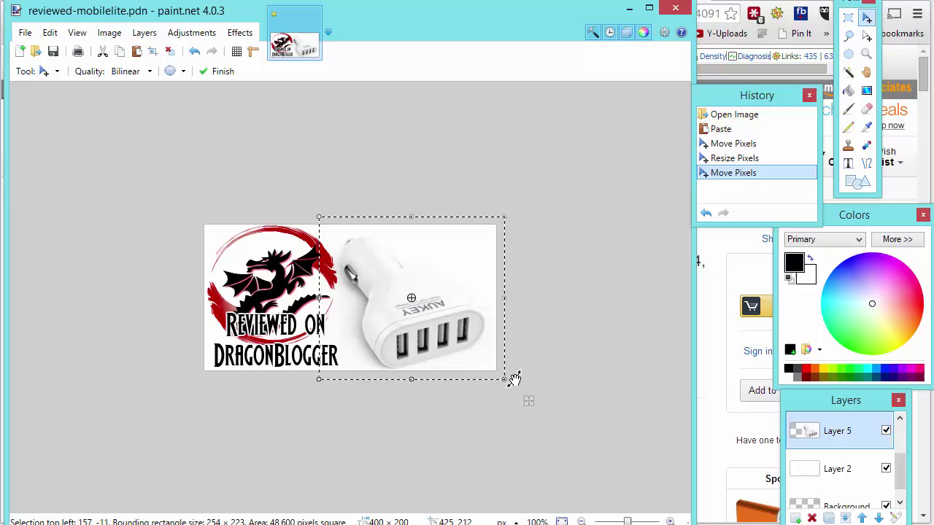
key("ctrl+d")
Step: Save the flattened image as reviewed-aukey4portusb.jpg in the reviews template folder
left_click(25, 33)
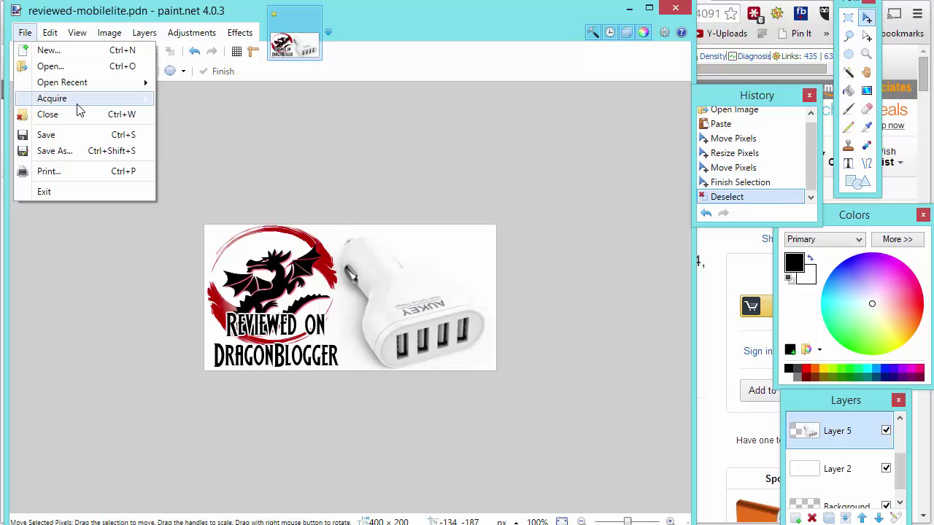
left_click(73, 155)
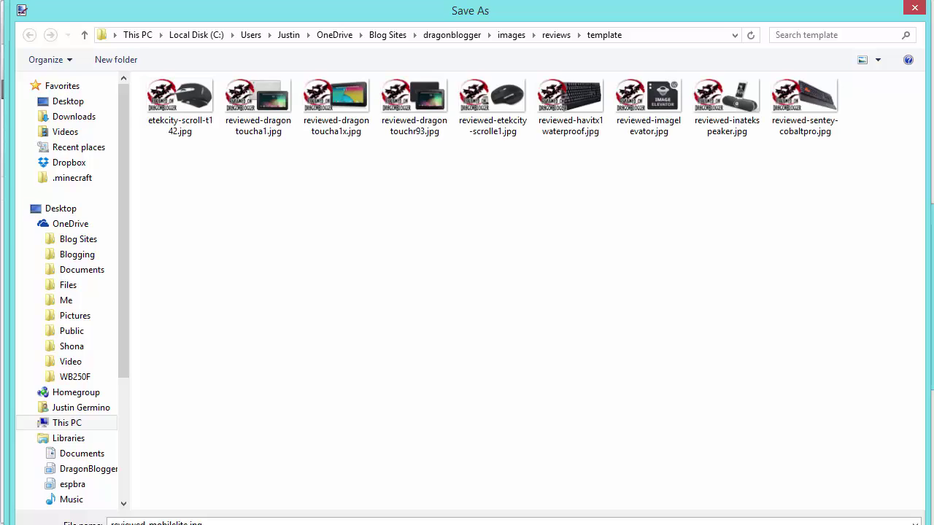
double_click(162, 523)
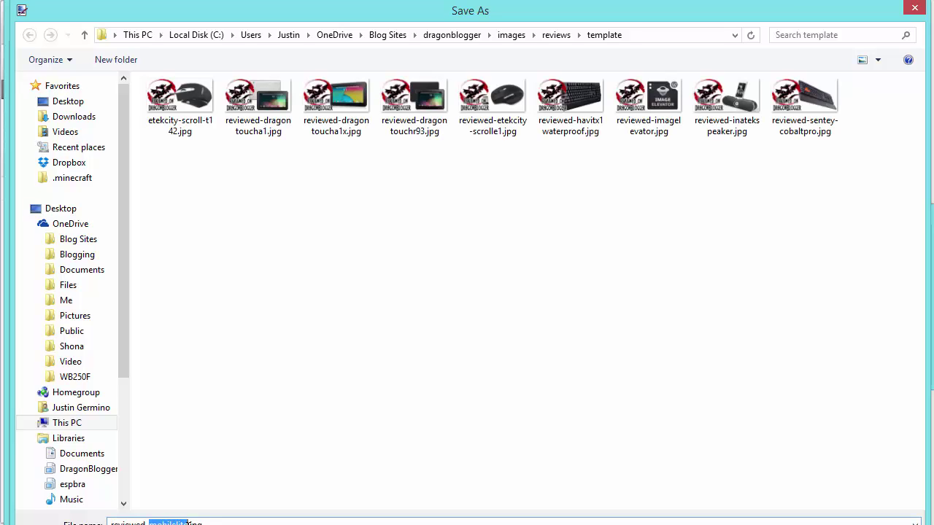
type("av")
key("Return")
left_click(590, 438)
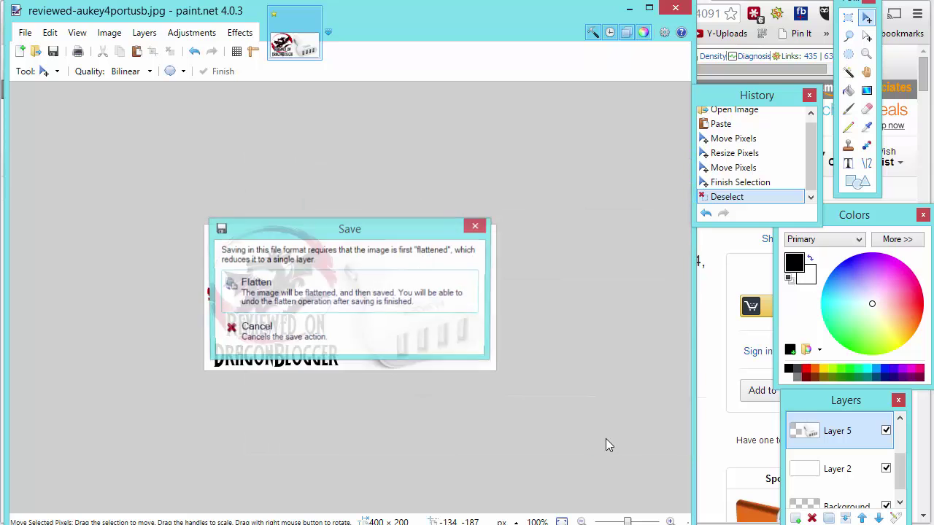
left_click(327, 282)
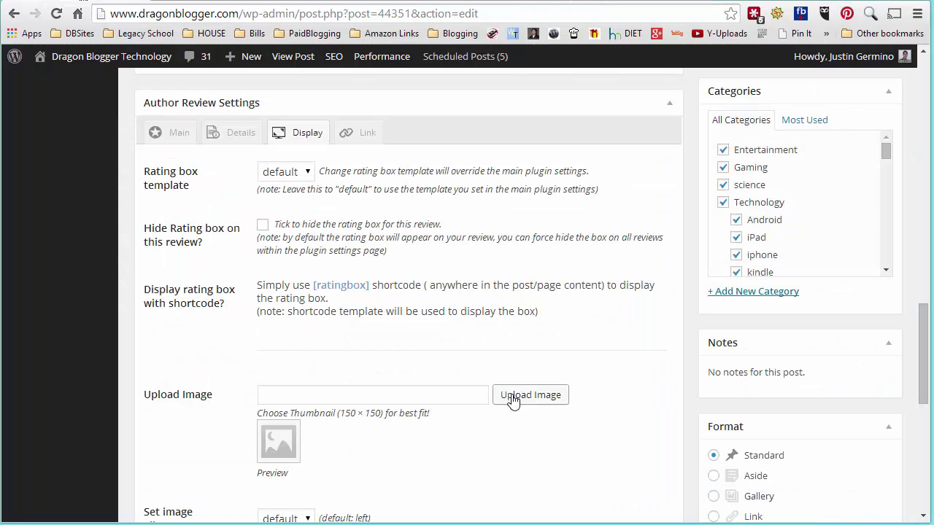
Step: Upload reviewed-aukey4portusb.jpg from the review images template folder for the review box
left_click(510, 400)
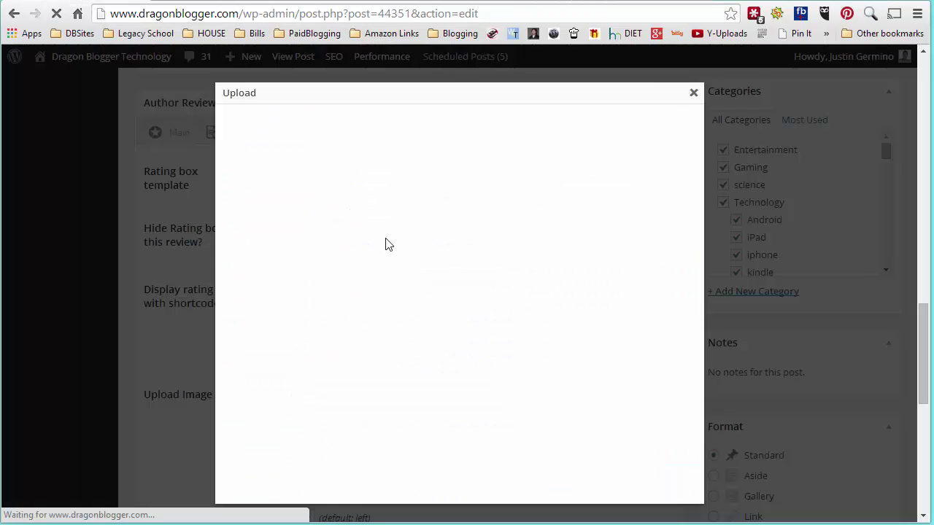
left_click(458, 283)
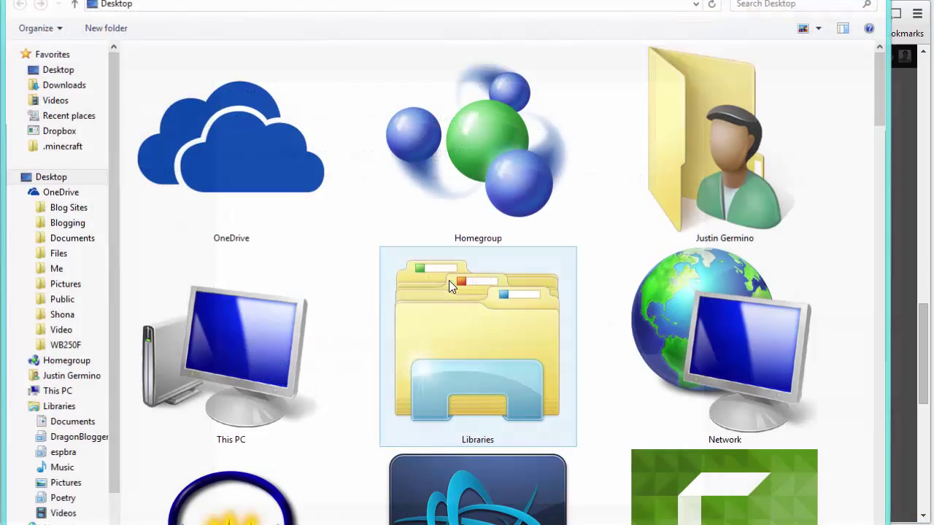
left_click(89, 116)
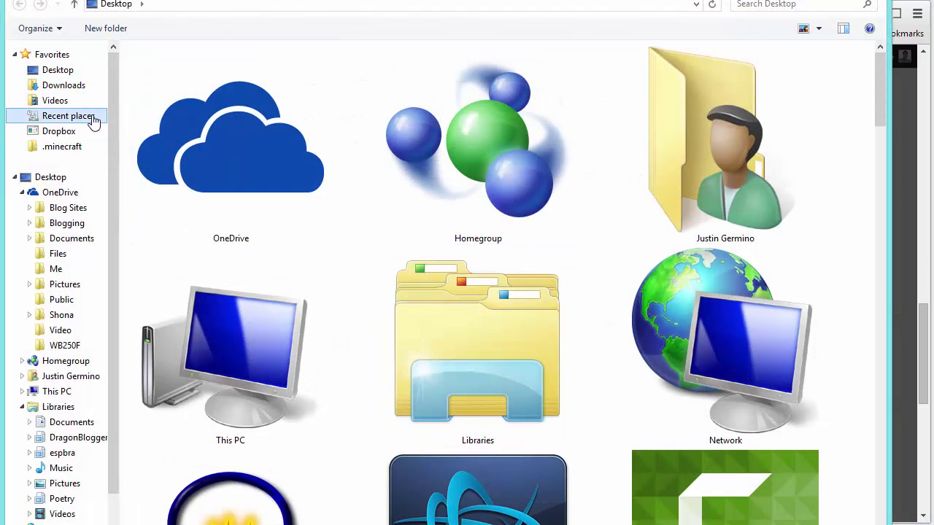
double_click(164, 70)
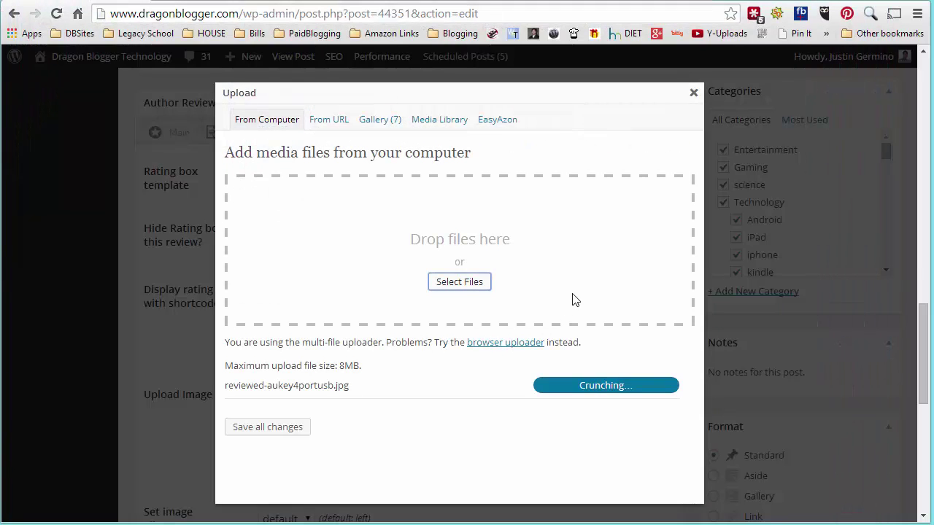
scroll(569, 302, "down", 2)
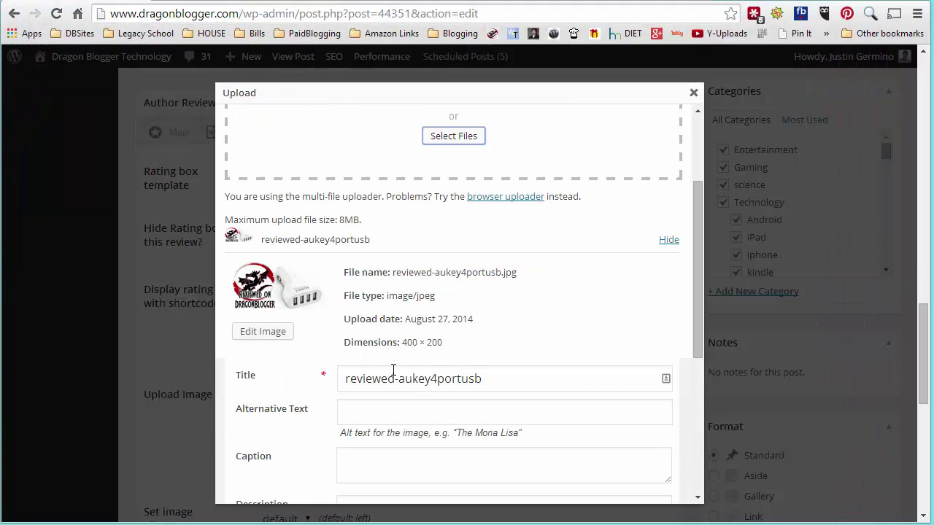
scroll(393, 370, "down", 1)
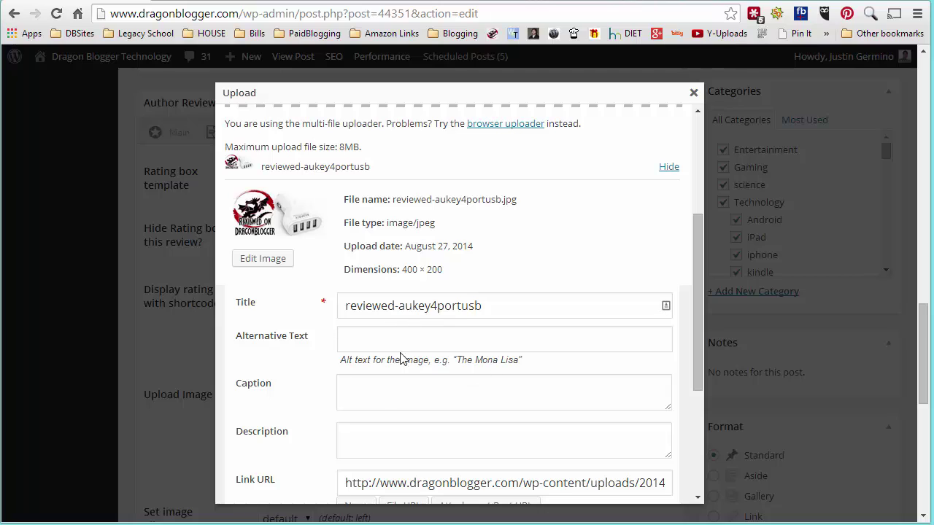
scroll(421, 383, "down", 1)
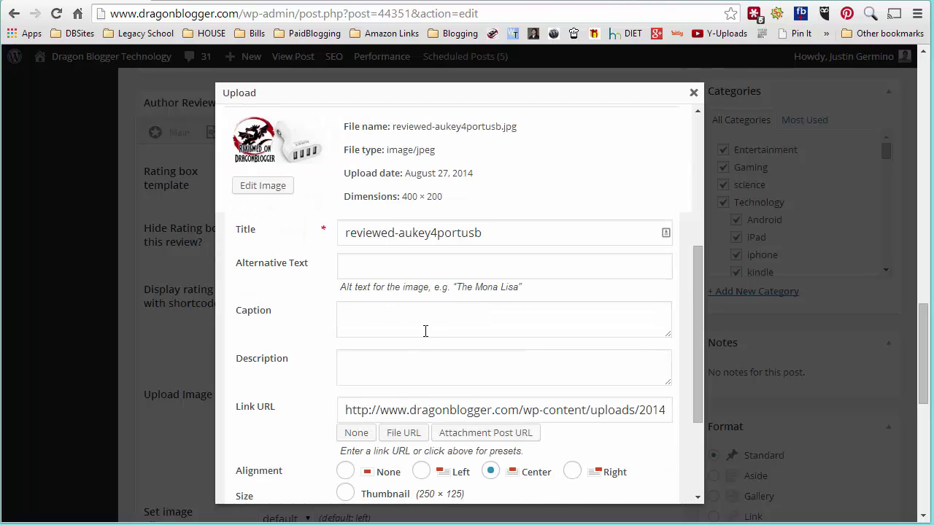
scroll(425, 332, "down", 1)
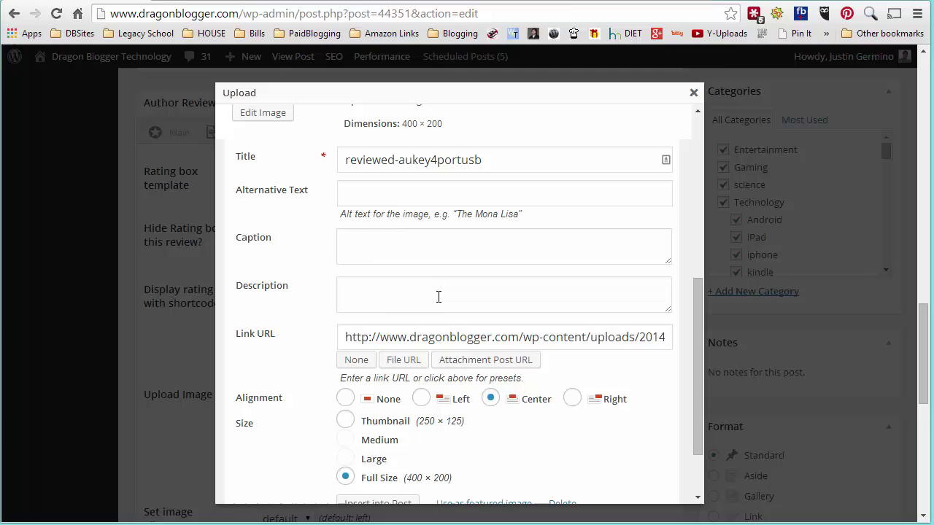
scroll(418, 274, "down", 1)
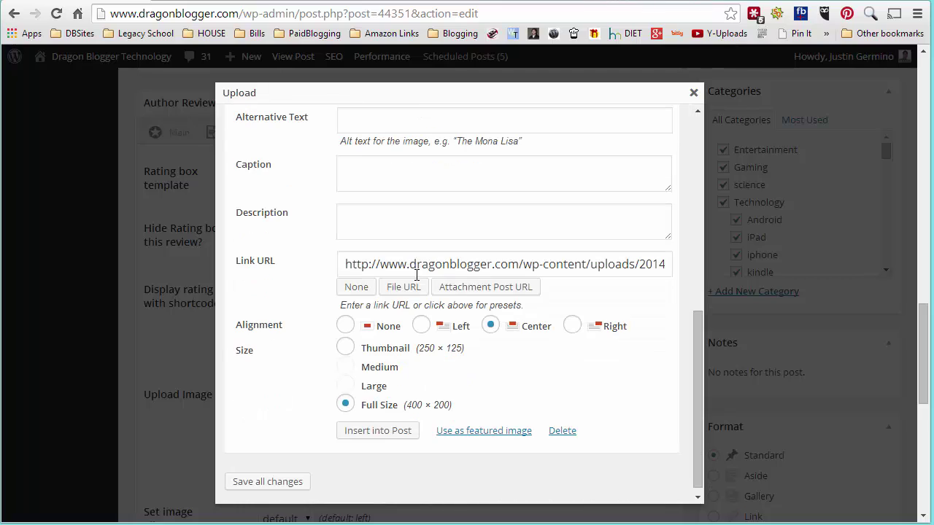
Step: Make the image the post's featured image and insert its URL into the review's image field
left_click(473, 433)
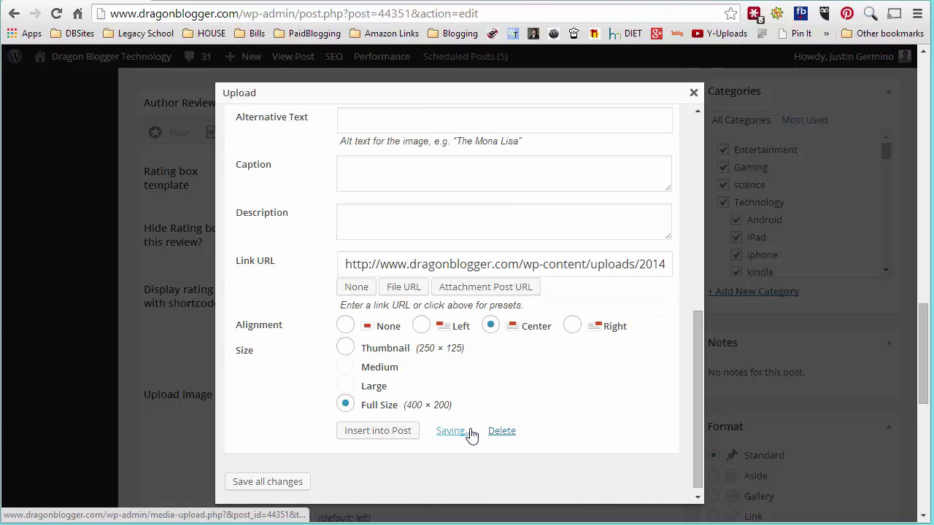
left_click(378, 431)
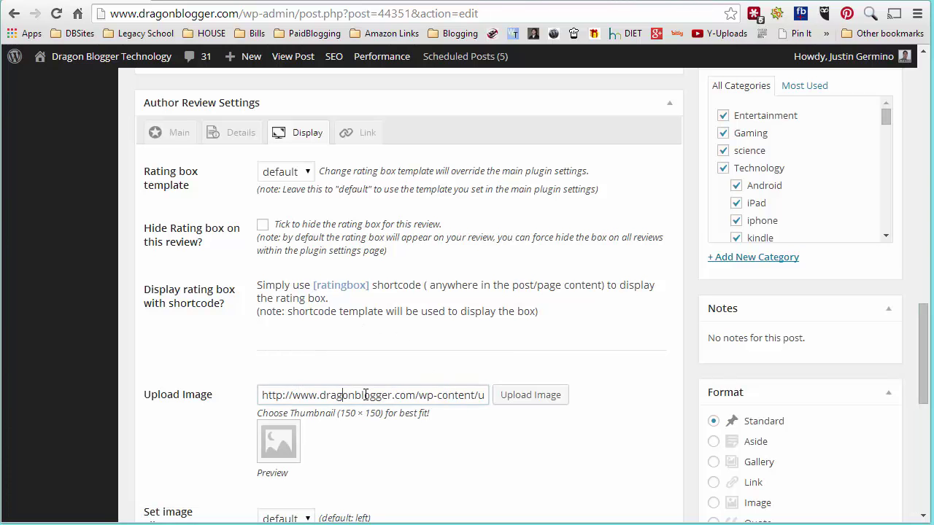
left_click_drag(341, 395, 612, 395)
scroll(540, 356, "down", 1)
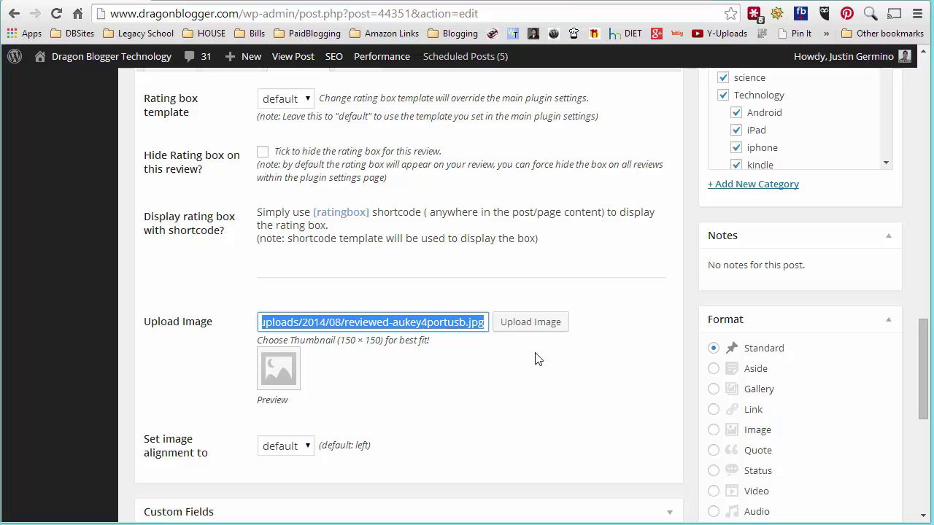
scroll(533, 378, "up", 1)
scroll(530, 378, "up", 1)
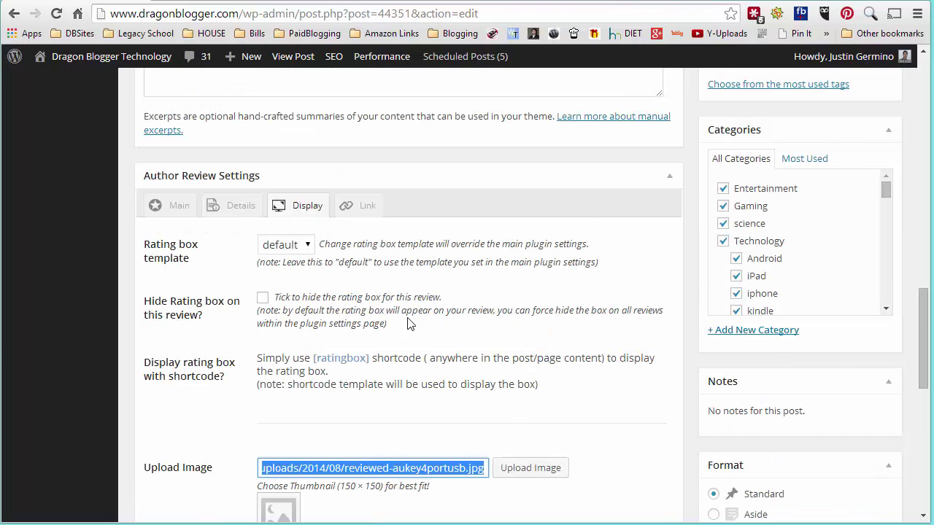
Step: Show the review's empty Link settings, then return to the Amazon charger page
left_click(351, 210)
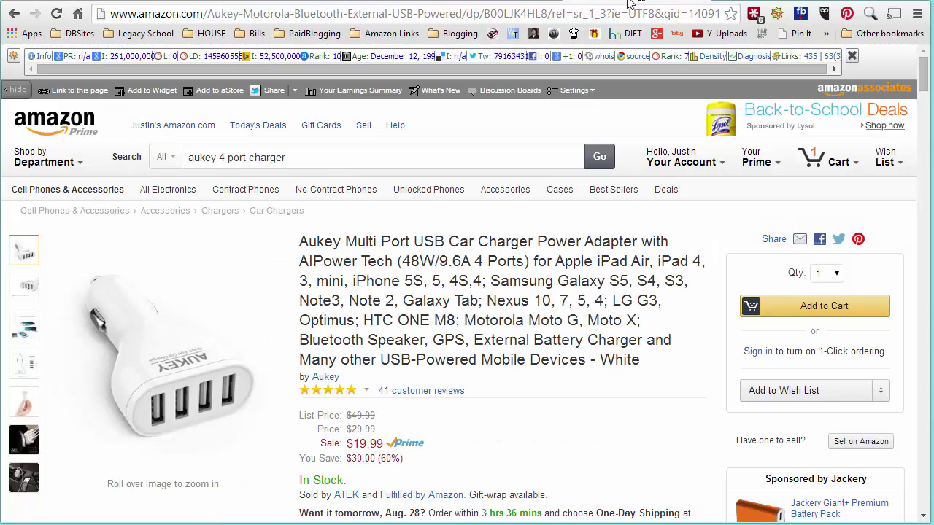
left_click(477, 9)
Step: Copy the product ID B00LJK4HL8 from the Amazon page address and switch to Notepad++
left_click_drag(483, 13, 547, 14)
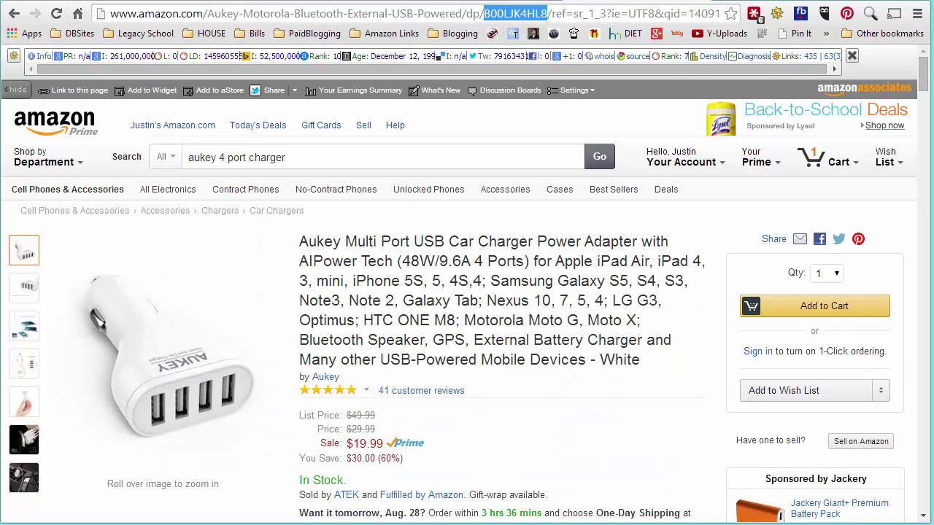
key("alt+Tab")
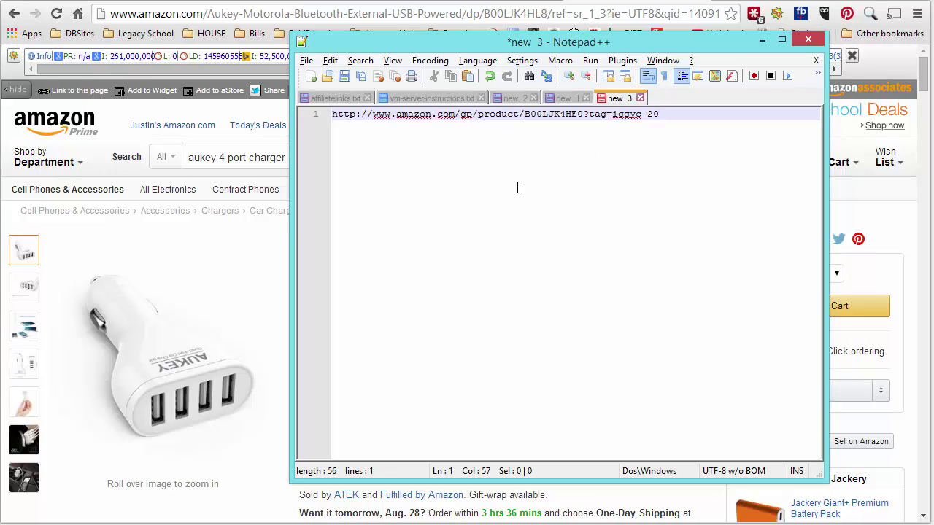
Step: Replace the affiliate link's product ID with B00LJK4HL8 and select the whole link
double_click(564, 114)
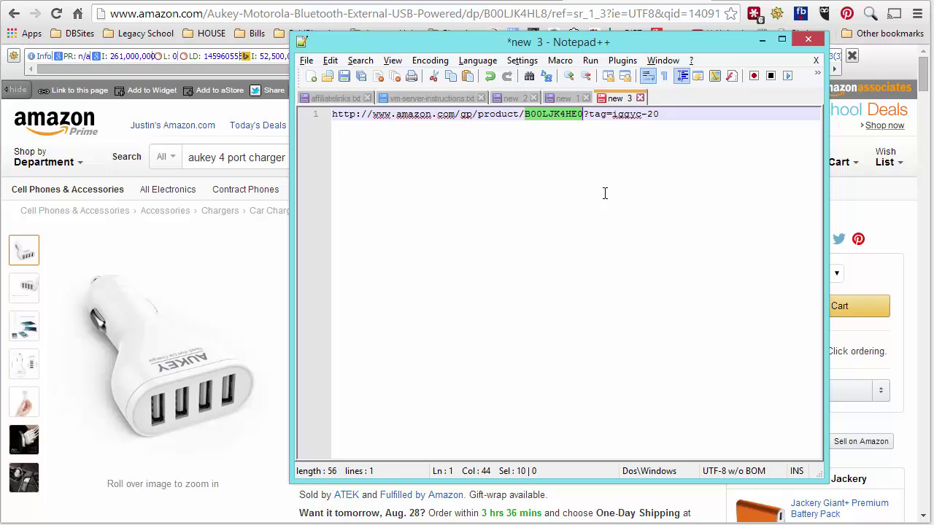
type("B00LJK4HL8")
left_click_drag(665, 117, 334, 106)
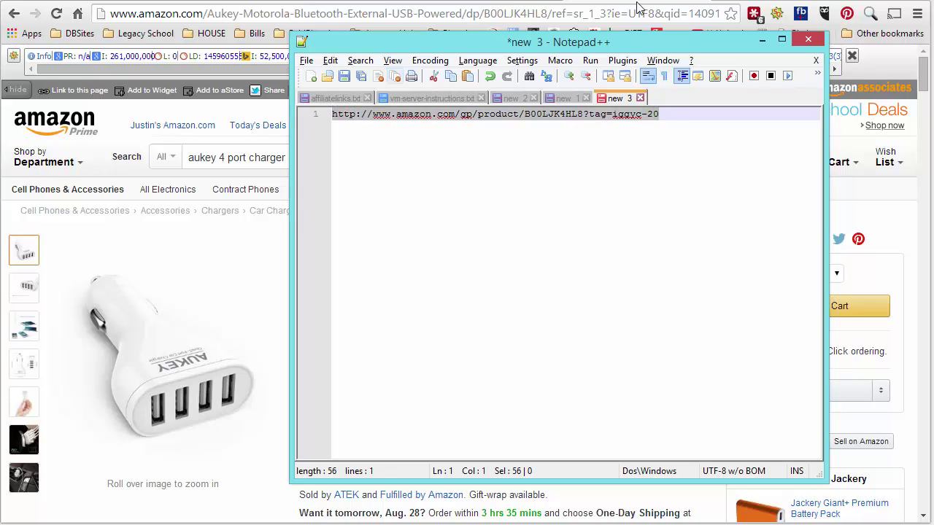
left_click(761, 40)
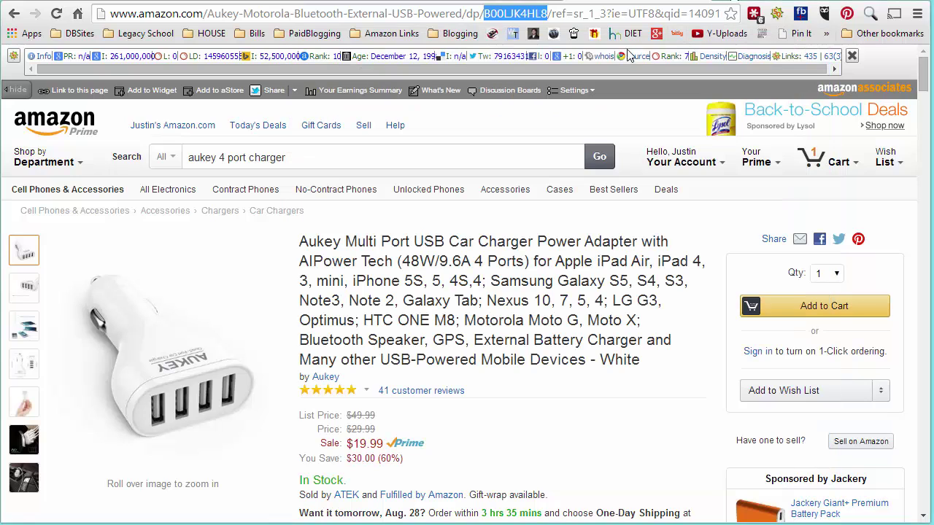
left_click(676, 34)
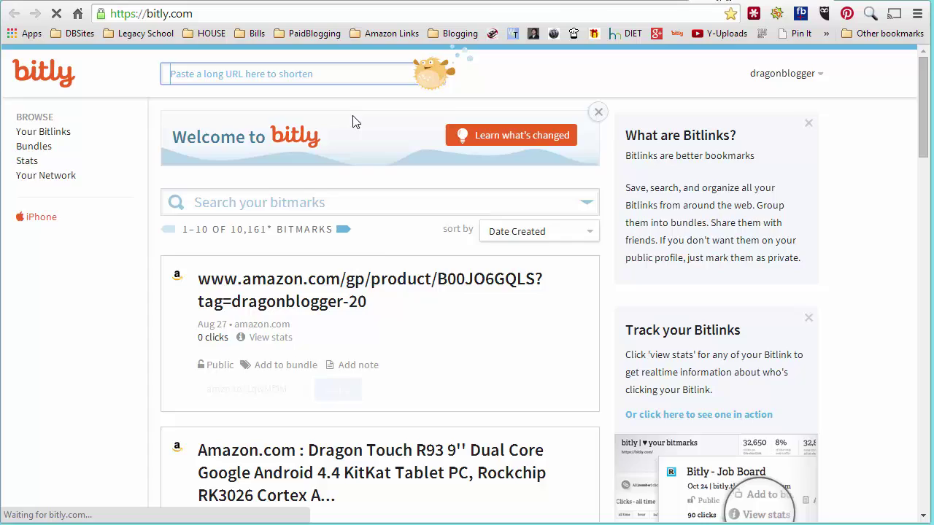
key("ctrl+v")
left_click(357, 338)
Step: Paste the short link as the review URL and set the button text to 'Buy One Now!'
left_click(80, 7)
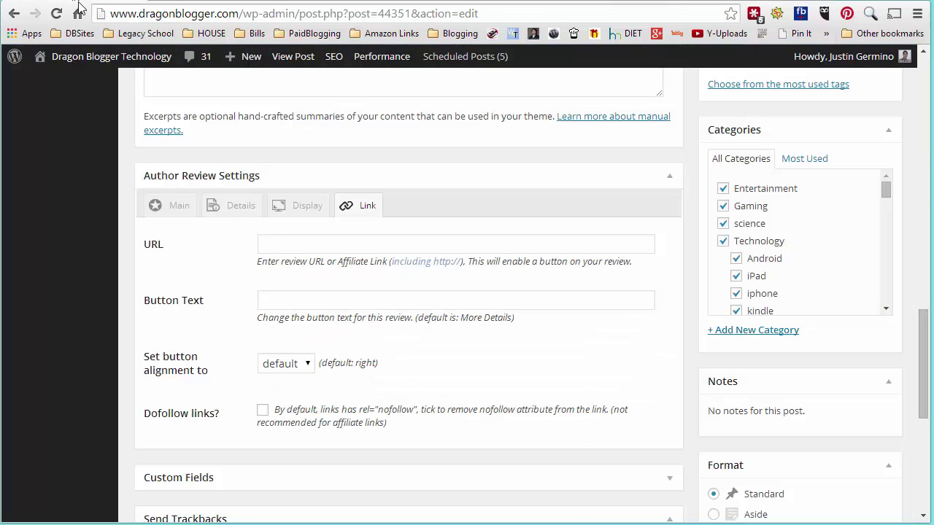
left_click(273, 243)
key("ctrl+v")
left_click(320, 301)
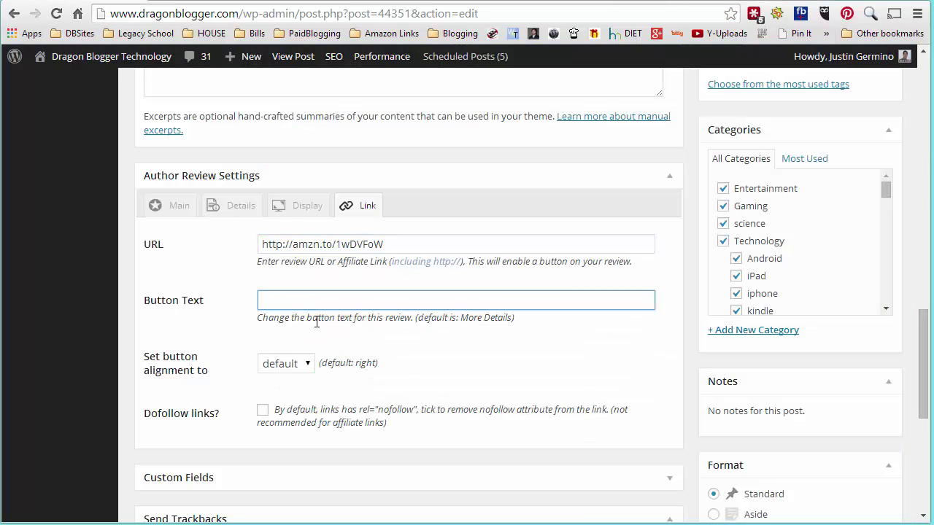
type("Buy")
left_click(316, 319)
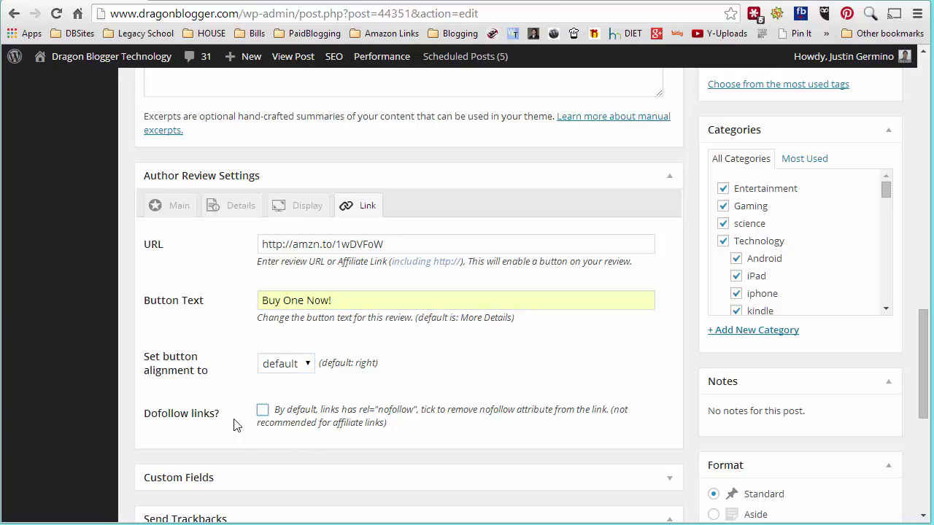
scroll(387, 411, "up", 15)
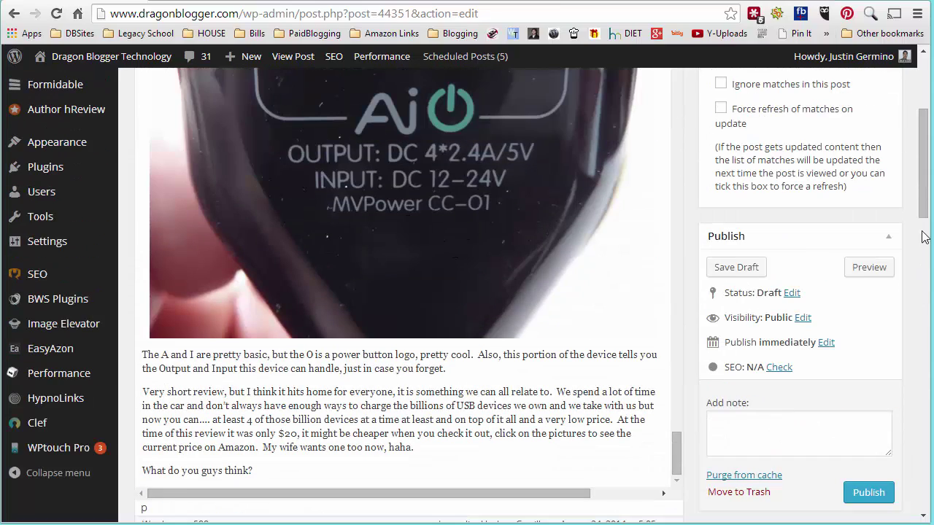
scroll(922, 236, "up", 3)
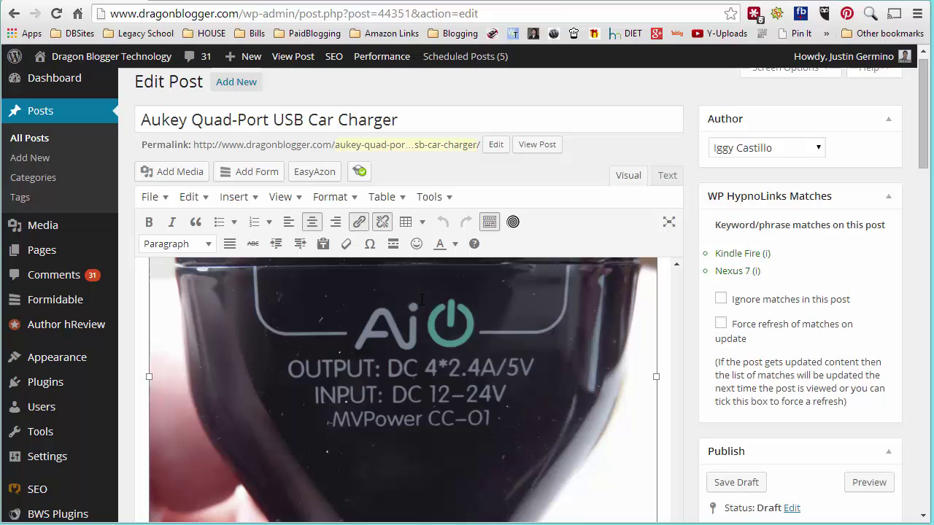
left_click(359, 222)
triple_click(450, 264)
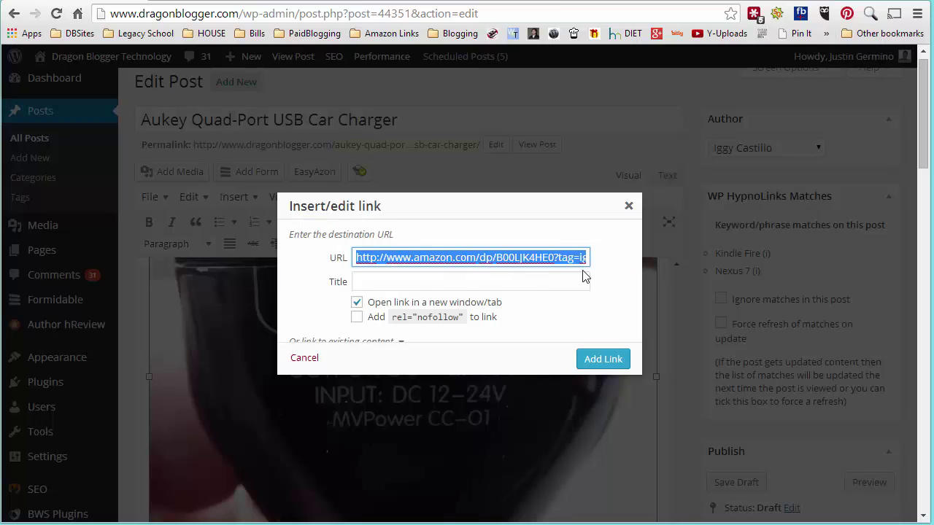
key("ctrl+v")
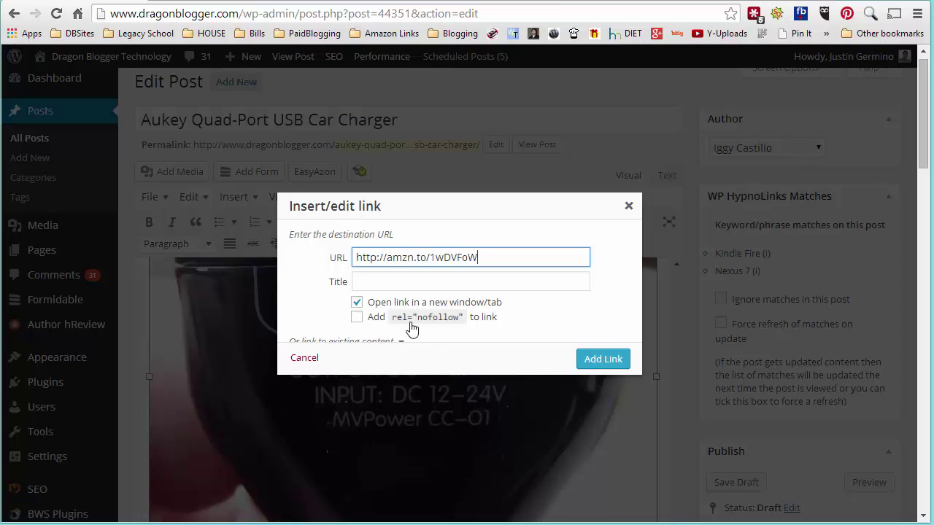
left_click(357, 317)
left_click(602, 359)
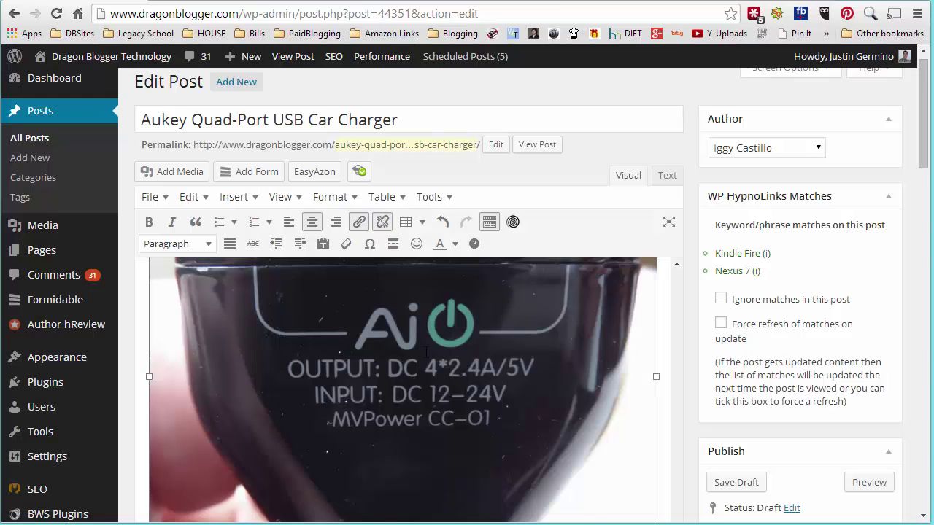
scroll(423, 341, "up", 3)
scroll(422, 342, "up", 3)
left_click(394, 328)
left_click(358, 222)
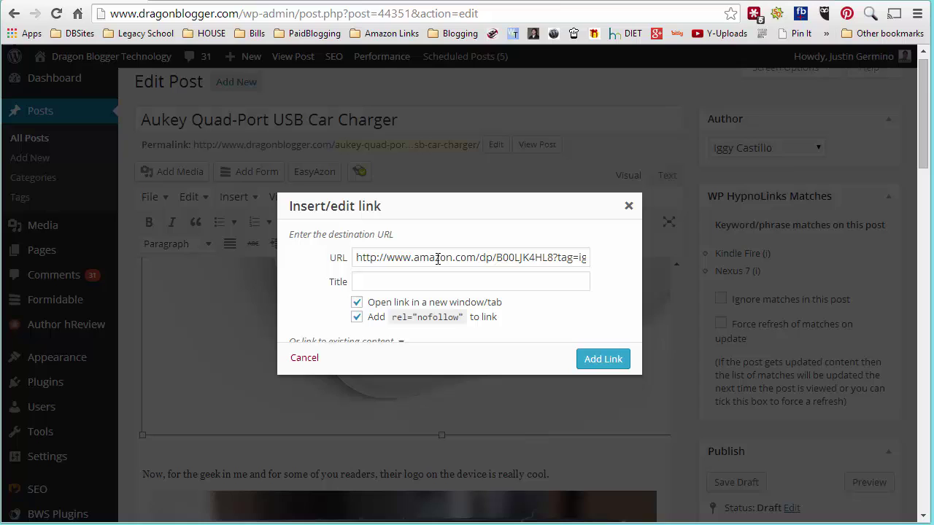
triple_click(509, 260)
key("ctrl+v")
left_click(601, 358)
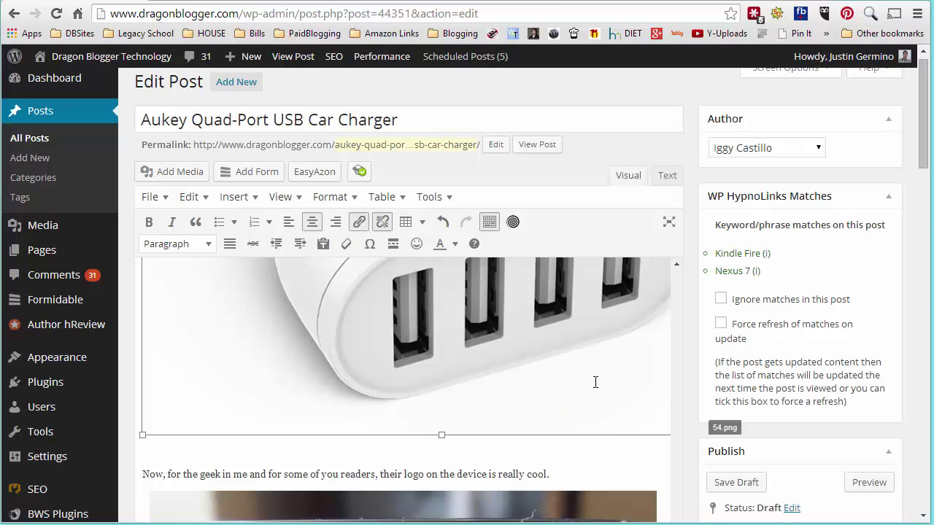
scroll(579, 400, "down", 1)
scroll(579, 401, "down", 12)
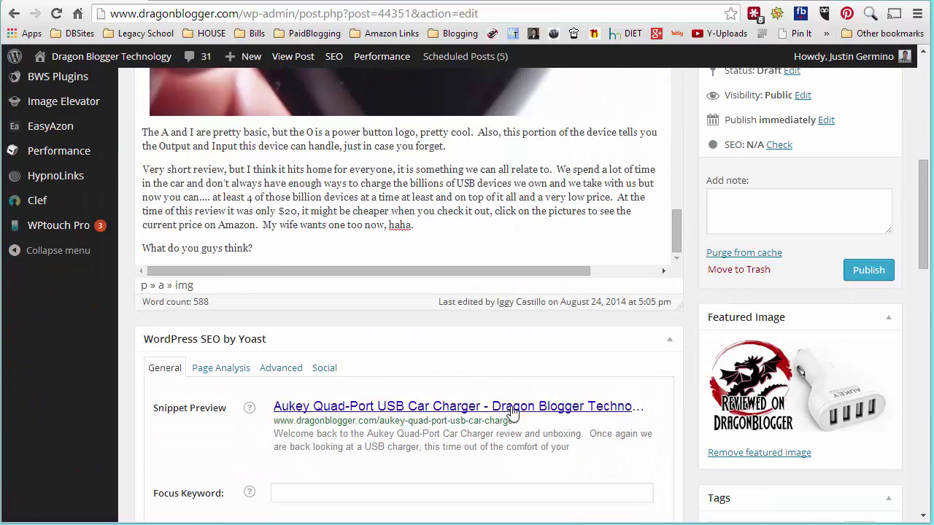
Step: Publish the Aukey Quad-Port USB Car Charger review and view its live page from the Post published notice
scroll(420, 374, "down", 4)
scroll(438, 394, "up", 7)
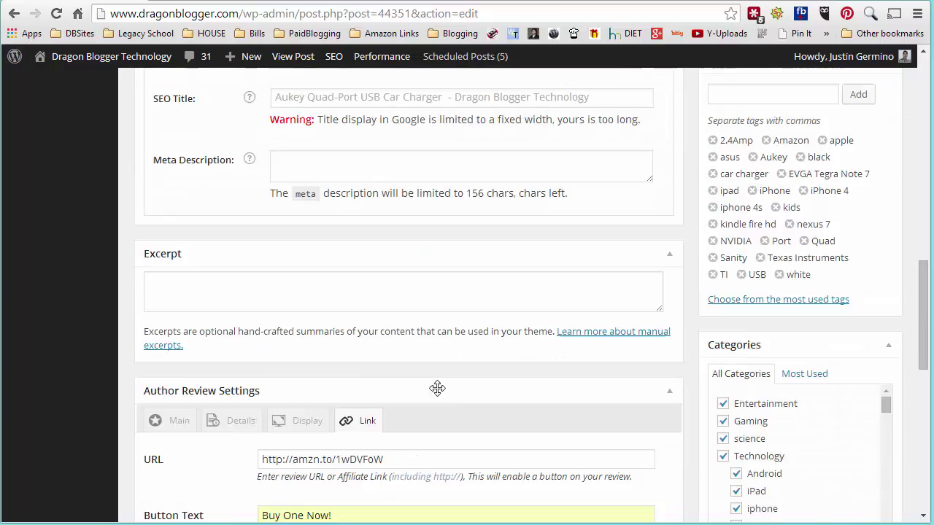
scroll(502, 406, "down", 6)
scroll(474, 380, "up", 8)
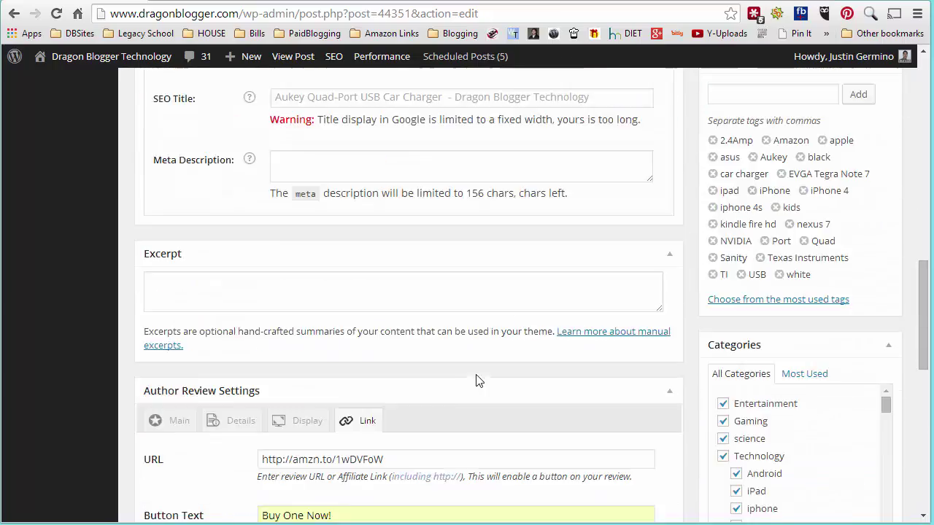
scroll(487, 383, "up", 8)
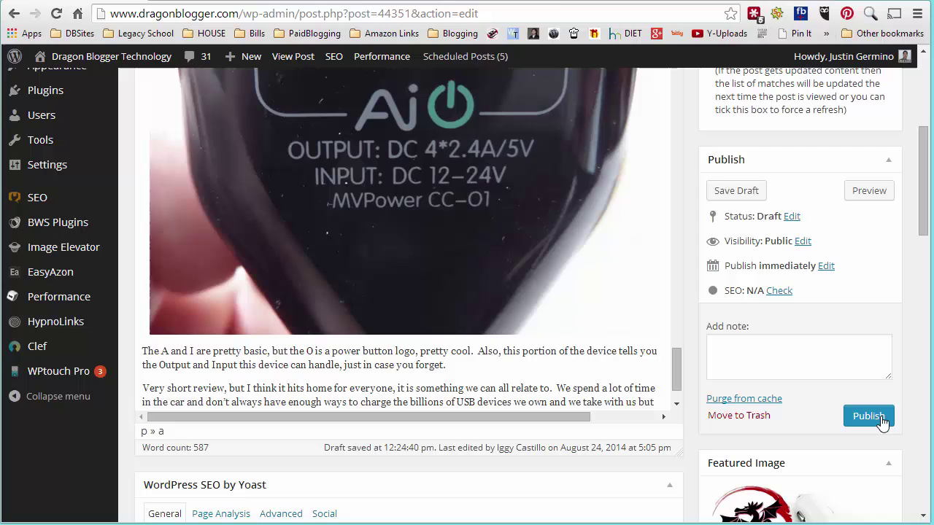
left_click(881, 419)
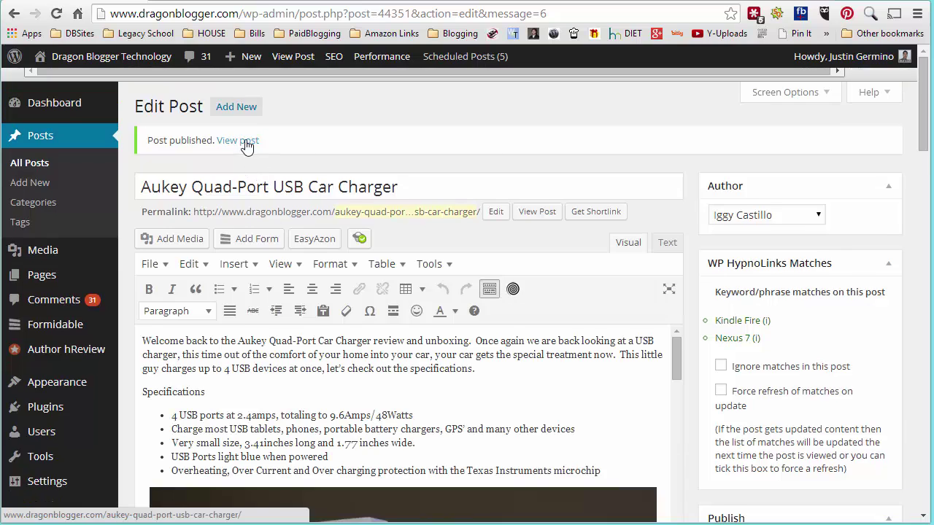
left_click(244, 129)
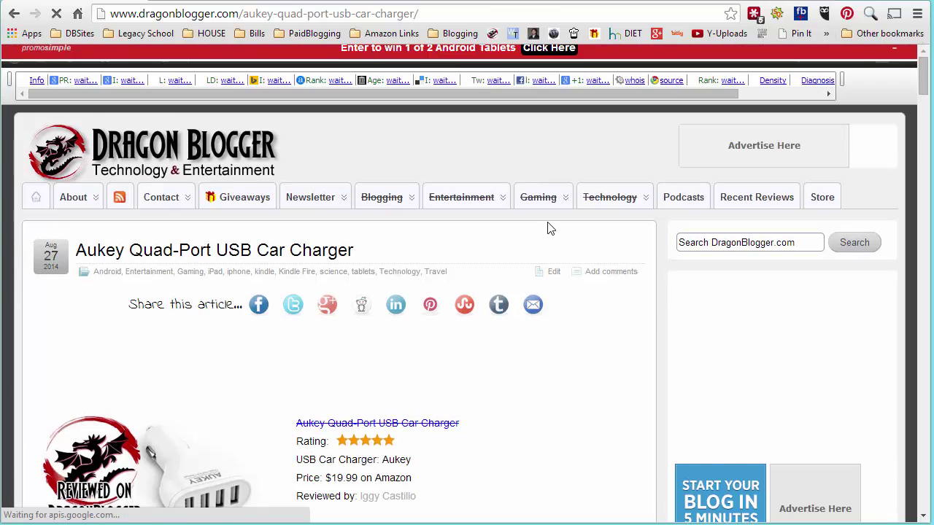
scroll(510, 328, "down", 3)
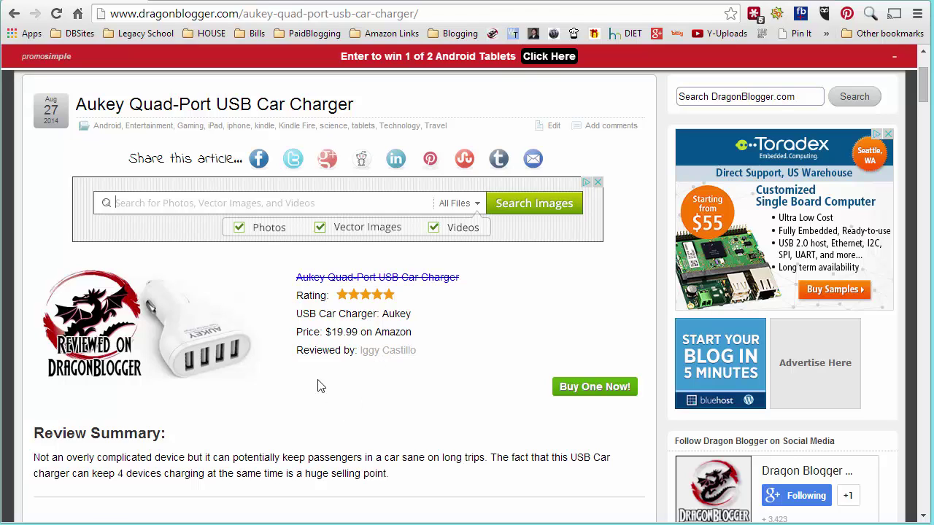
scroll(321, 386, "down", 2)
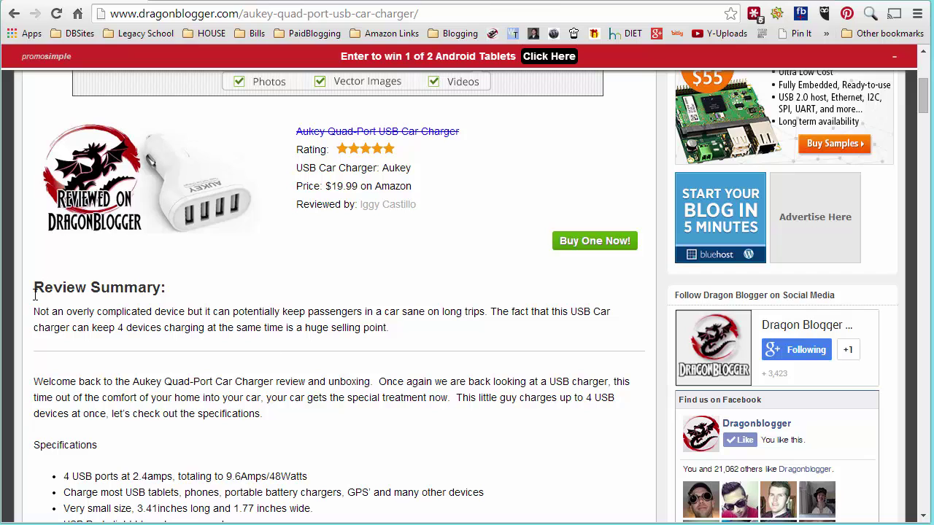
left_click_drag(46, 312, 436, 326)
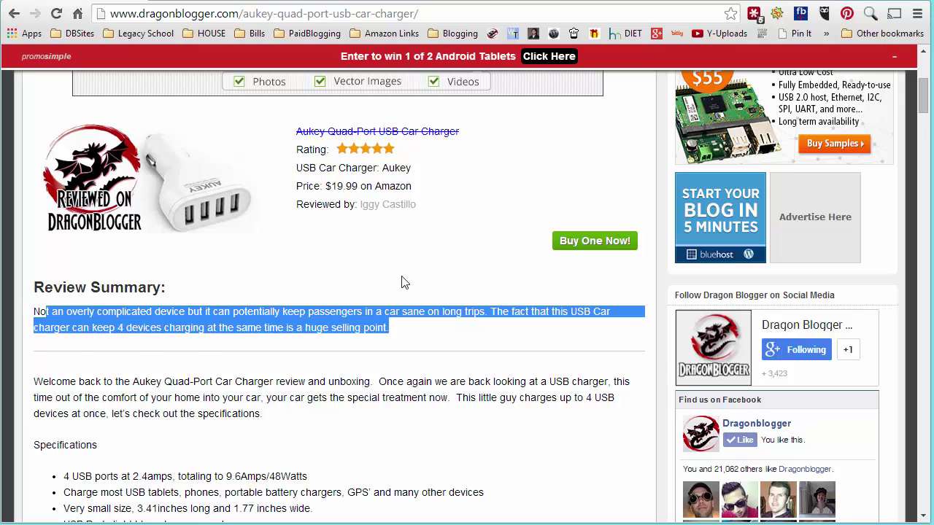
scroll(391, 292, "down", 15)
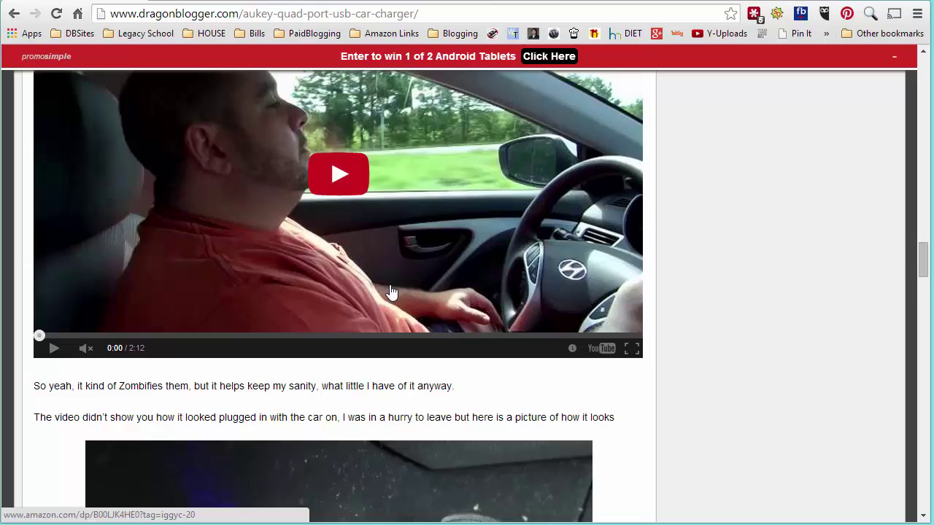
scroll(392, 292, "down", 20)
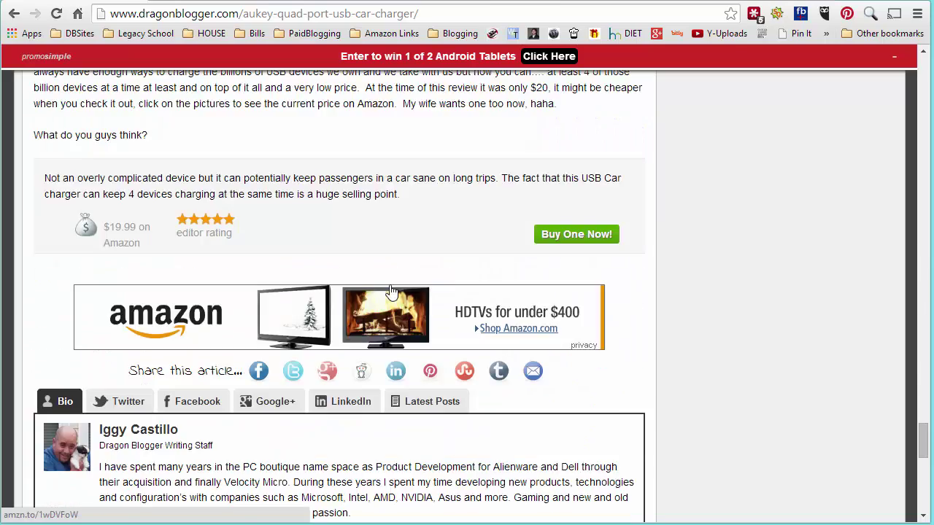
scroll(390, 288, "up", 3)
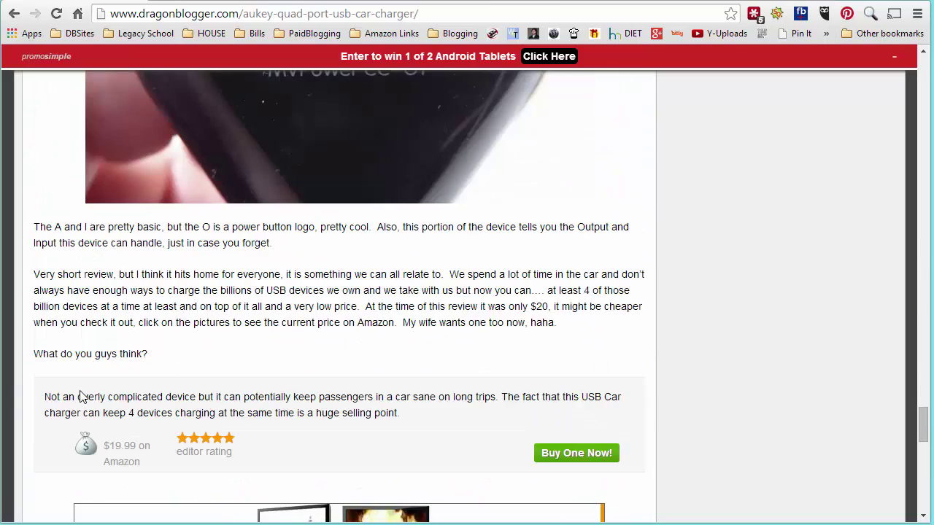
left_click_drag(78, 396, 391, 413)
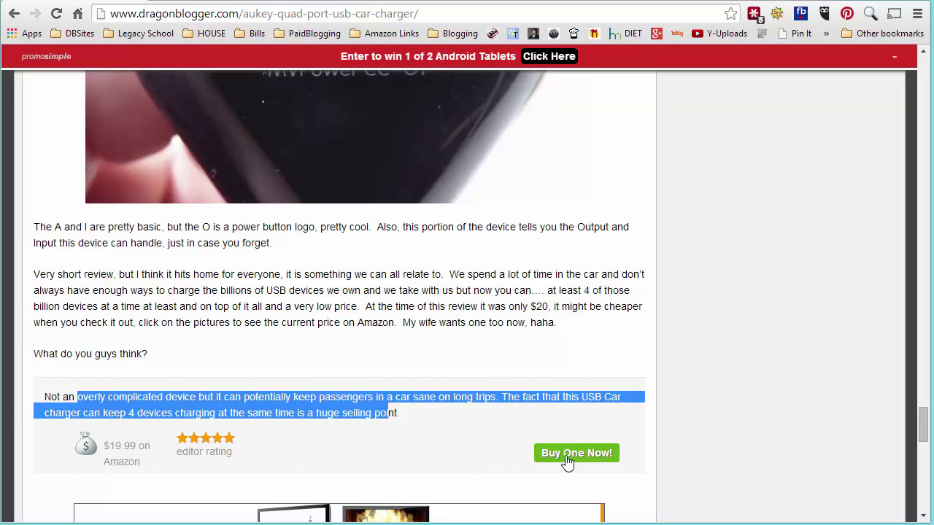
left_click(418, 328)
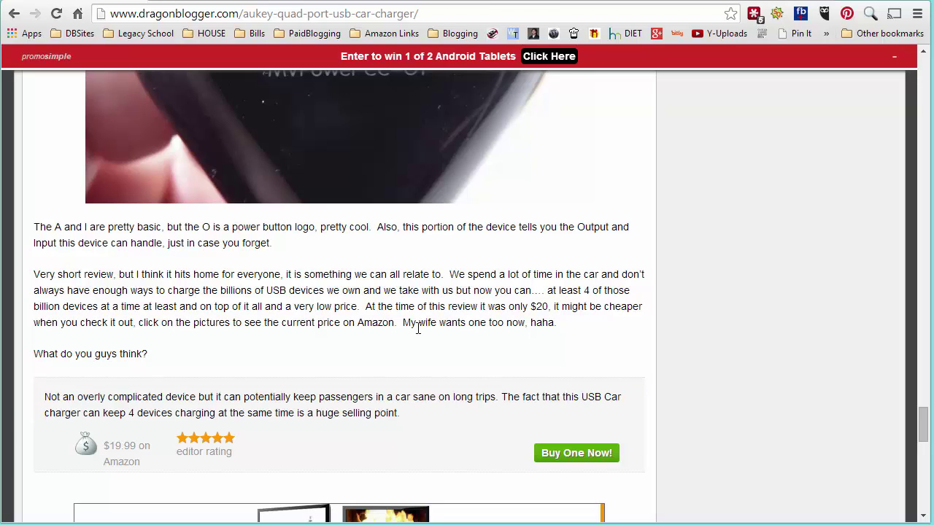